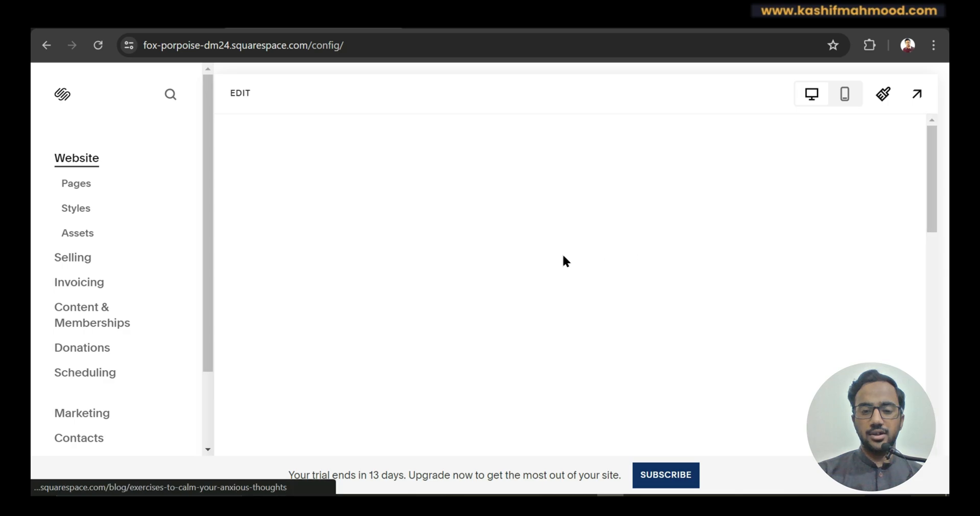
{"action": "mouse_move", "coordinate": [926, 189]}
{"action": "left_mouse_down"}
{"action": "mouse_move", "coordinate": [927, 273]}
{"action": "mouse_move", "coordinate": [911, 164]}
{"action": "left_mouse_up"}
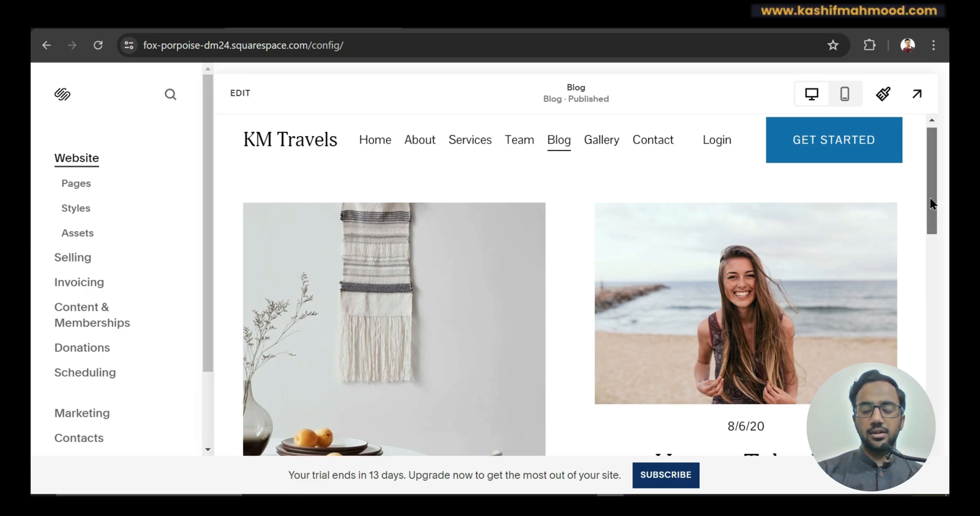
{"action": "left_click_drag", "start_coordinate": [930, 198], "coordinate": [935, 261]}
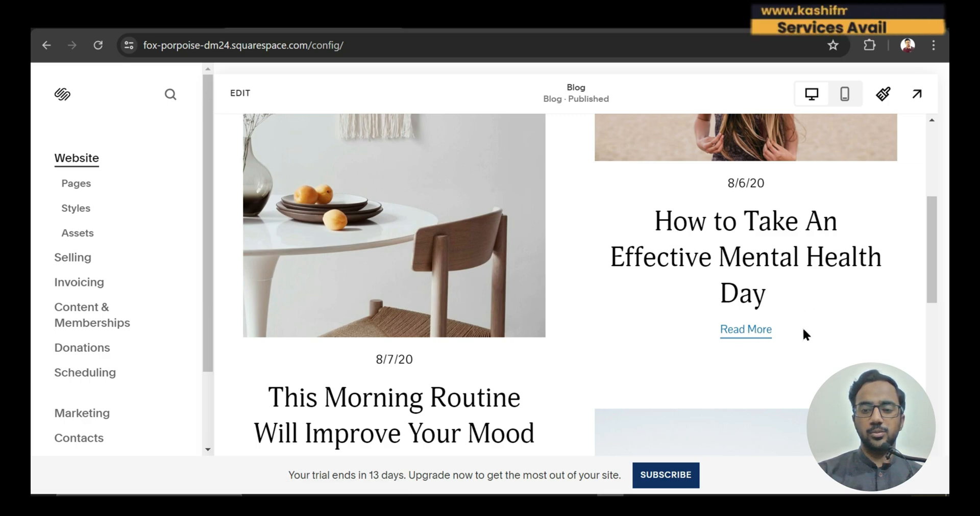
{"action": "left_click_drag", "start_coordinate": [933, 286], "coordinate": [933, 206]}
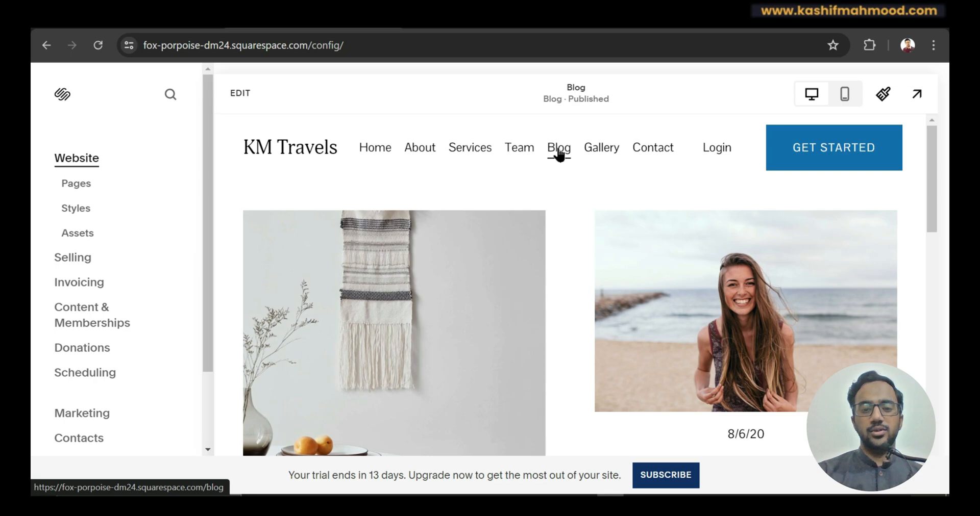
Step: Delete the existing demo Blog page from the website's main navigation
{"action": "left_click", "coordinate": [84, 184]}
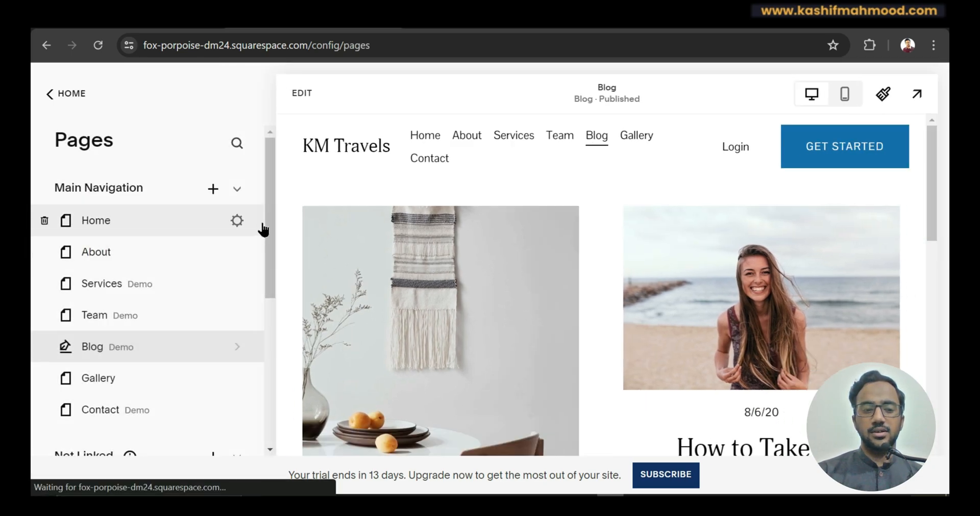
{"action": "scroll", "coordinate": [268, 237], "scroll_direction": "down", "scroll_amount": 2}
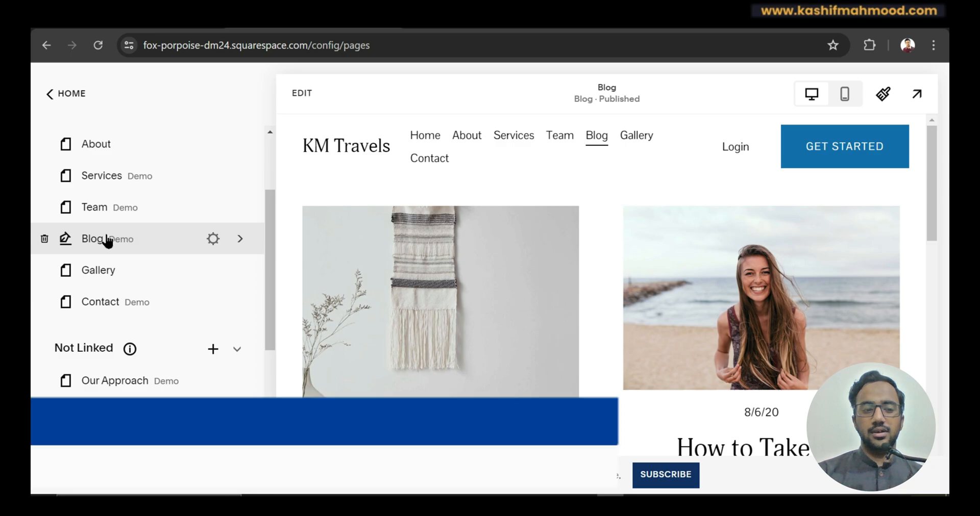
{"action": "left_click", "coordinate": [44, 240]}
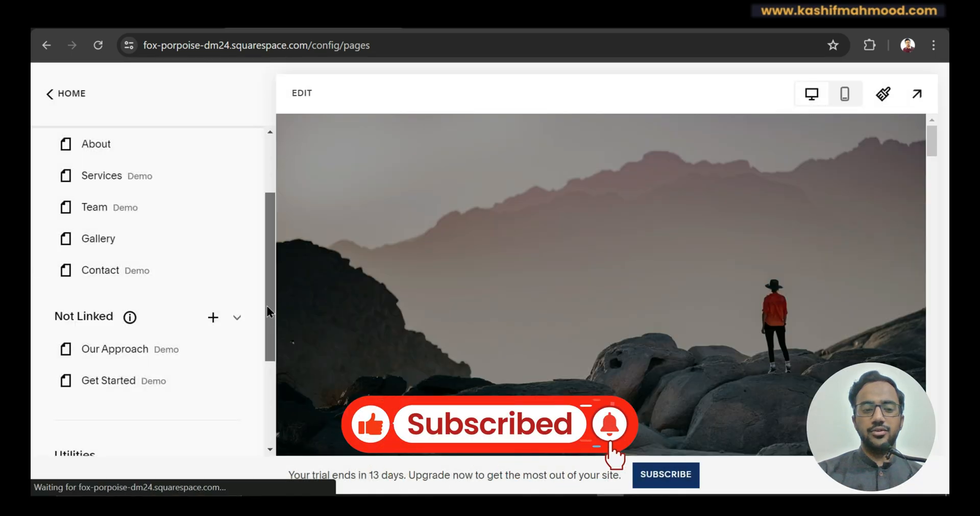
Step: Add a new Blog collection page to the main navigation, using the layout with images beside stacked post titles
{"action": "left_click_drag", "start_coordinate": [266, 305], "coordinate": [274, 255]}
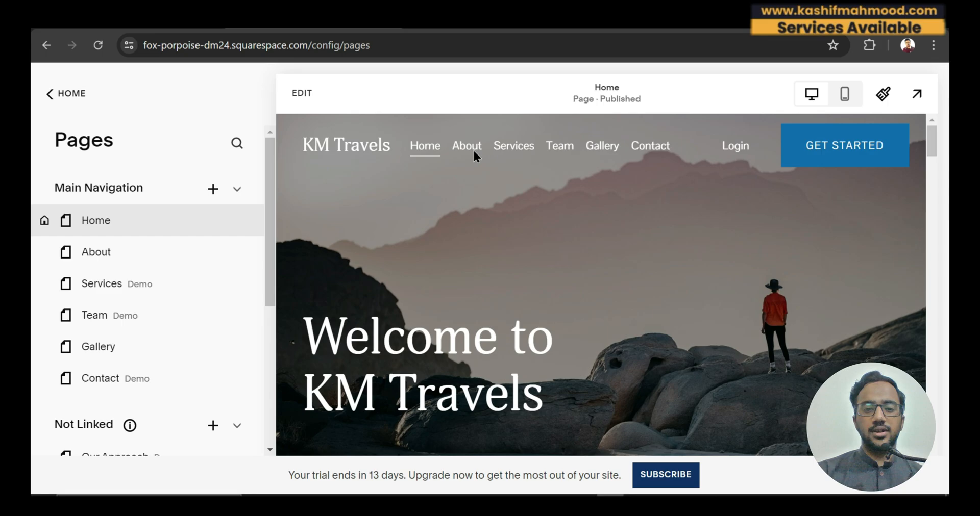
{"action": "left_click", "coordinate": [213, 189]}
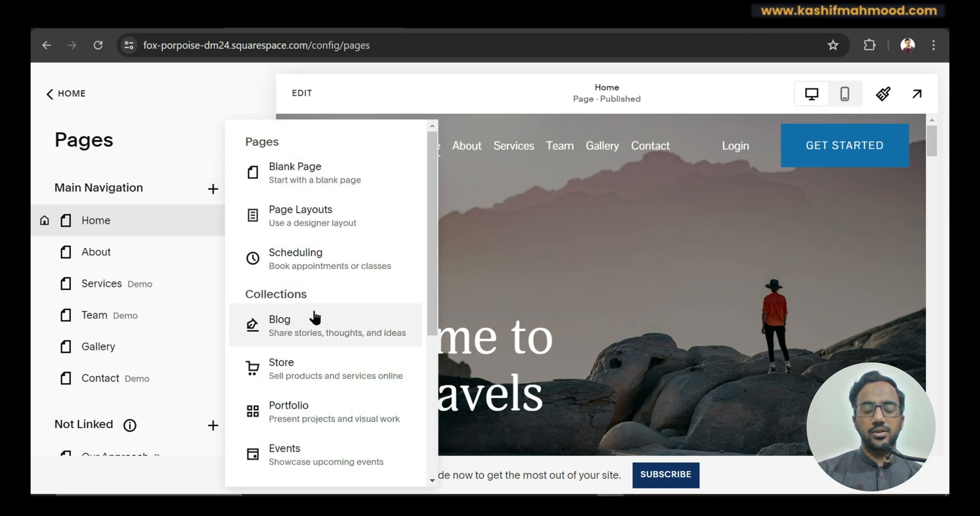
{"action": "left_click", "coordinate": [283, 319]}
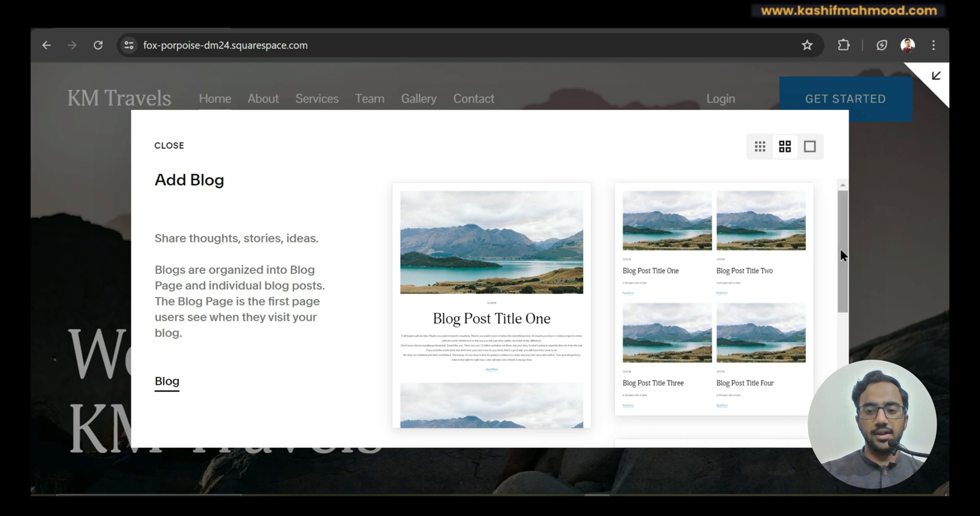
{"action": "scroll", "coordinate": [842, 265], "scroll_direction": "down", "scroll_amount": 2}
{"action": "left_click_drag", "start_coordinate": [842, 271], "coordinate": [842, 375]}
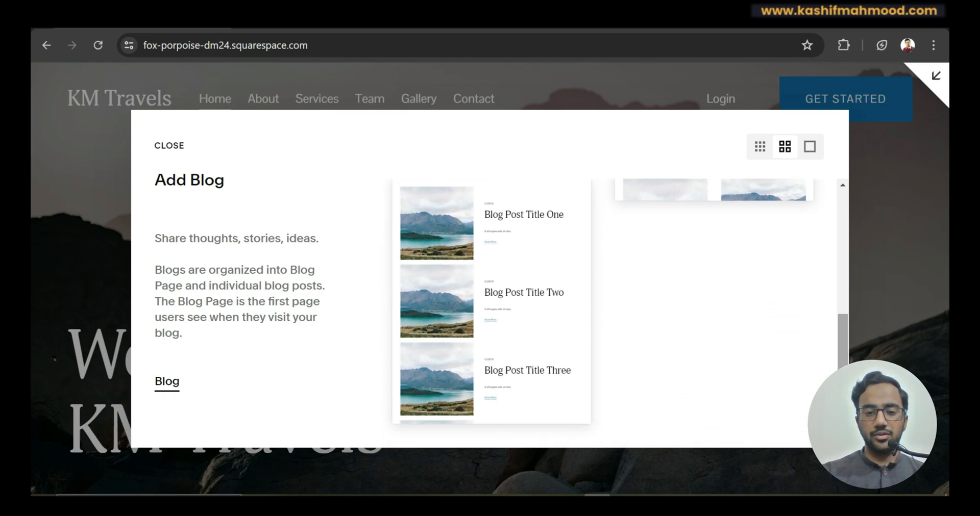
{"action": "left_click", "coordinate": [476, 280]}
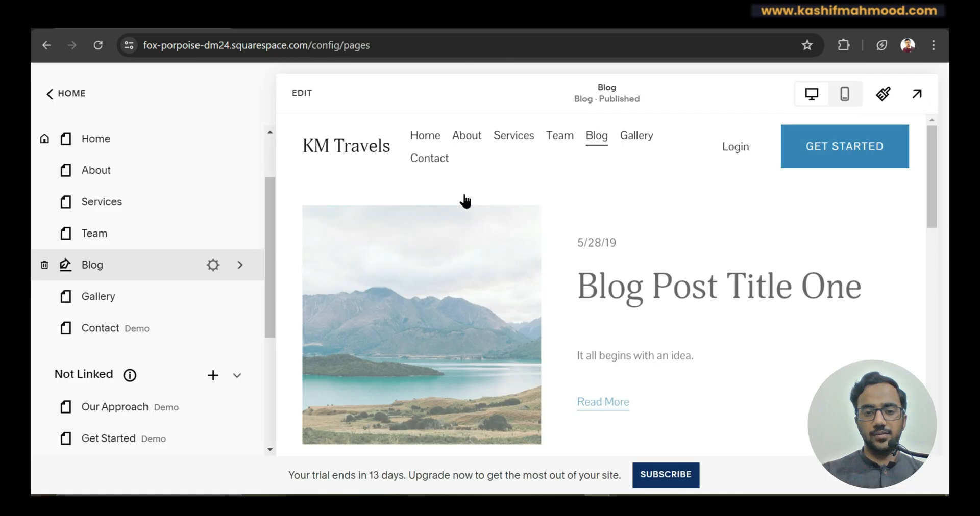
Step: Open the new blog's content and delete its four sample posts, Blog Post Title One through Four
{"action": "mouse_move", "coordinate": [114, 267]}
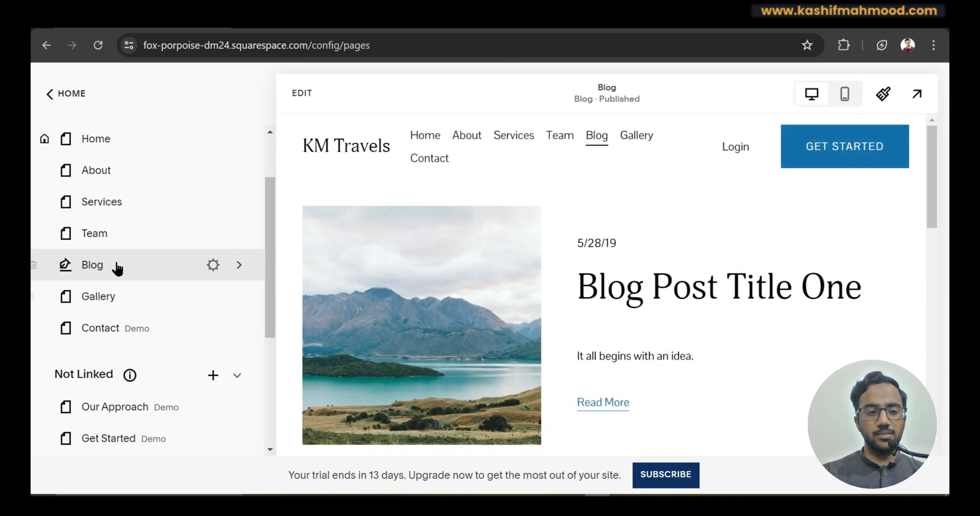
{"action": "left_click", "coordinate": [92, 266]}
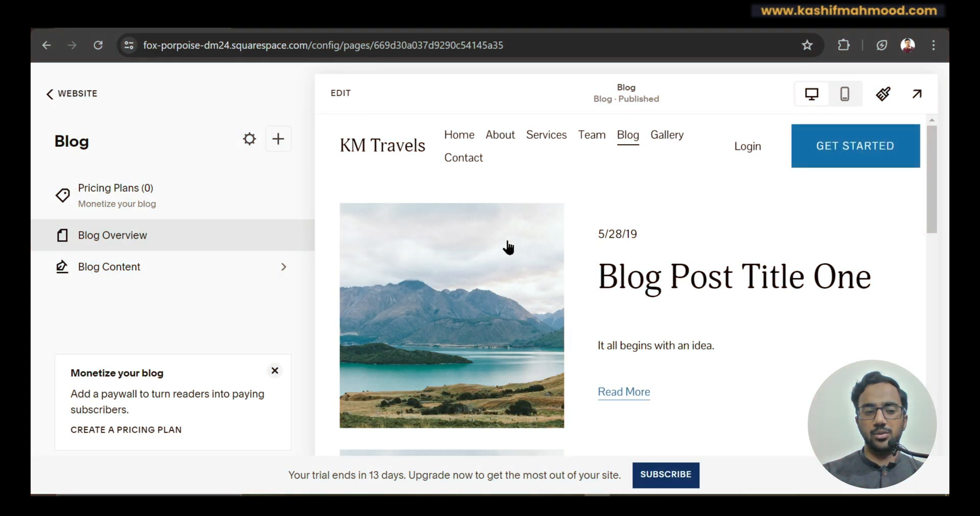
{"action": "left_click", "coordinate": [104, 267]}
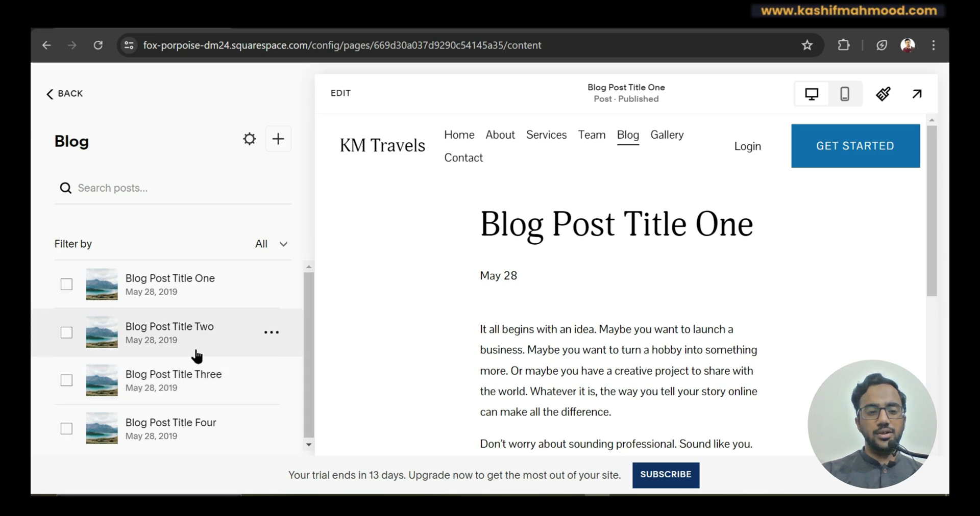
{"action": "left_click", "coordinate": [67, 285]}
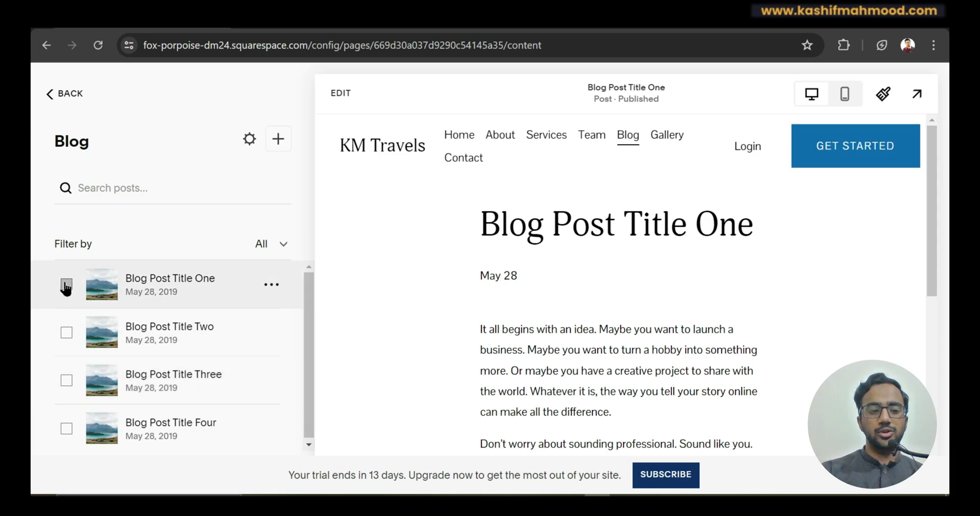
{"action": "left_click", "coordinate": [67, 333]}
{"action": "left_click", "coordinate": [66, 380]}
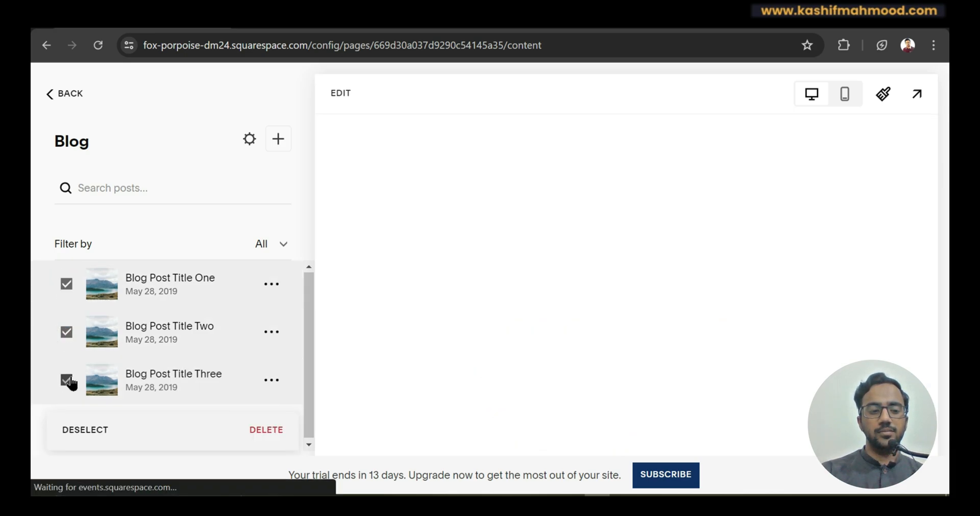
{"action": "left_click", "coordinate": [255, 432]}
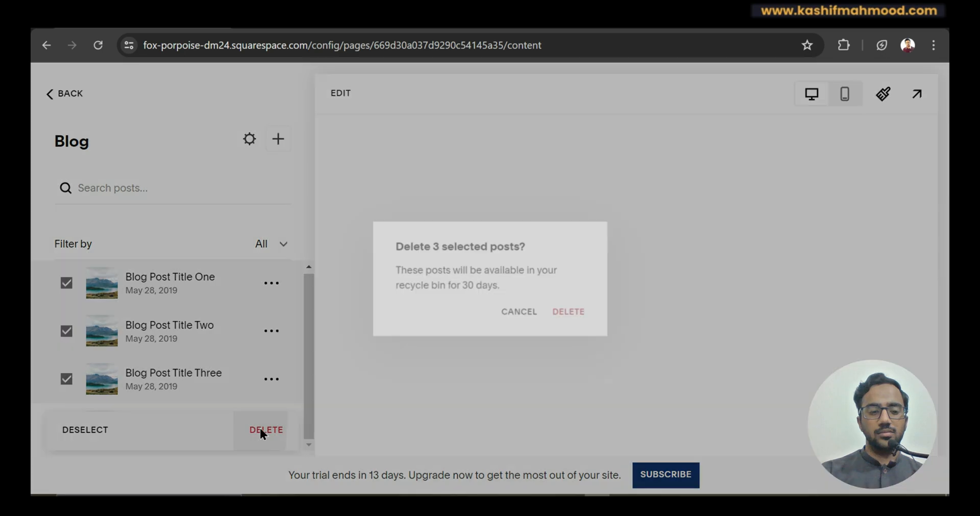
{"action": "left_click", "coordinate": [575, 316]}
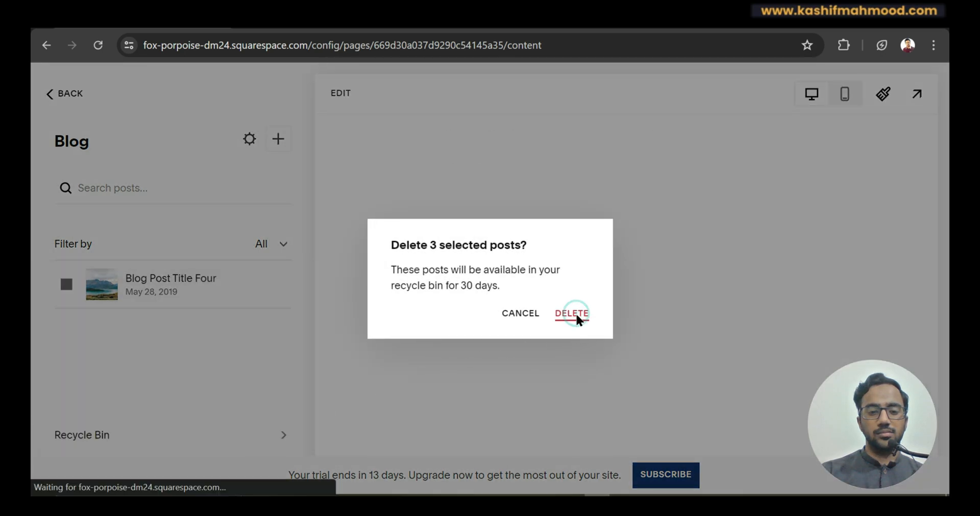
{"action": "left_click", "coordinate": [66, 285]}
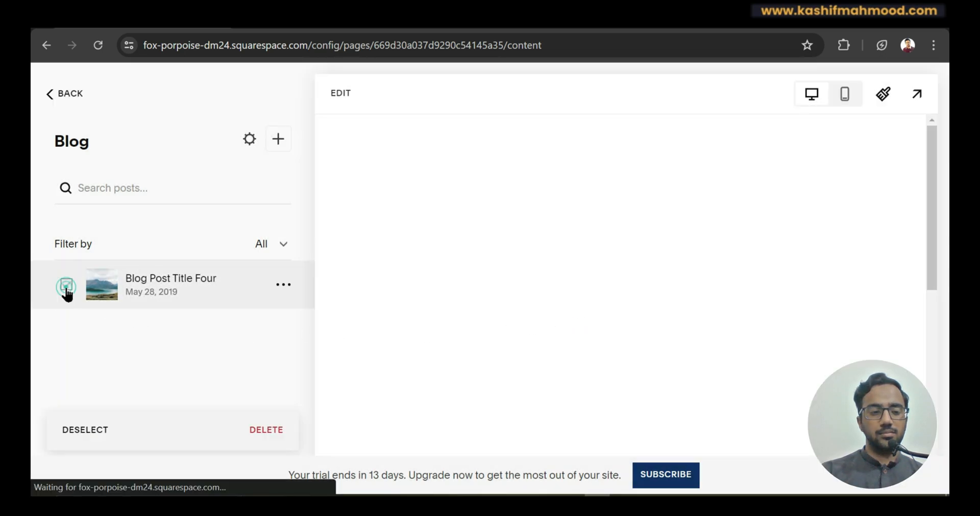
{"action": "left_click", "coordinate": [261, 431]}
{"action": "left_click", "coordinate": [582, 314]}
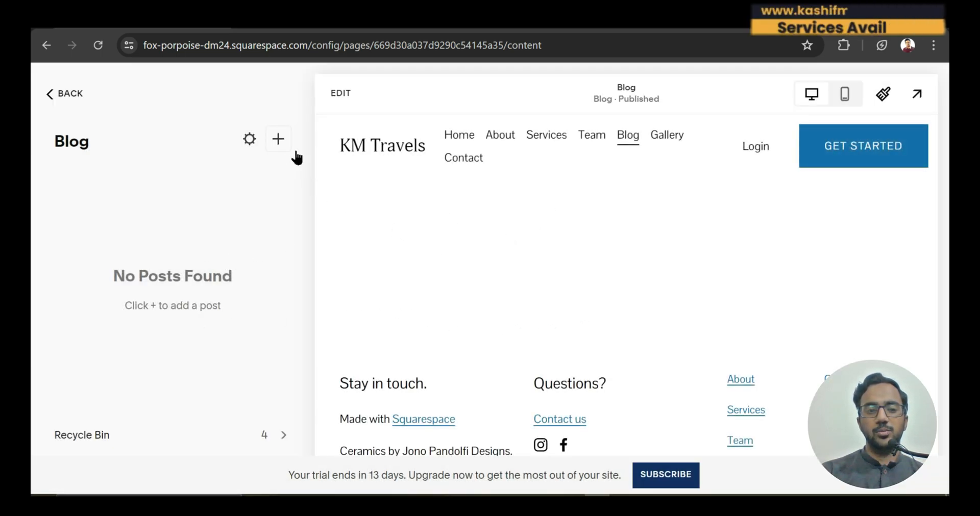
Step: Create a new blog post titled "Pyramids of Giza Tour"
{"action": "left_click", "coordinate": [278, 142]}
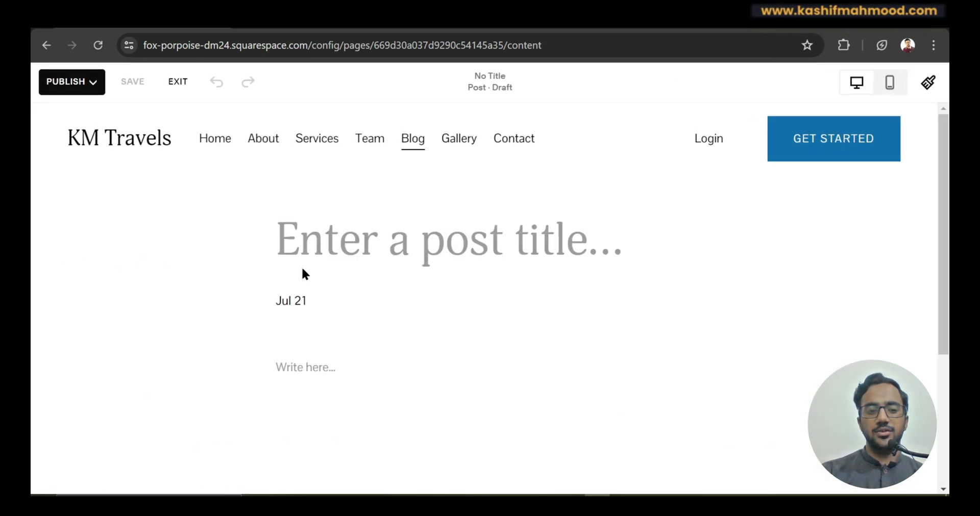
{"action": "left_click", "coordinate": [360, 244]}
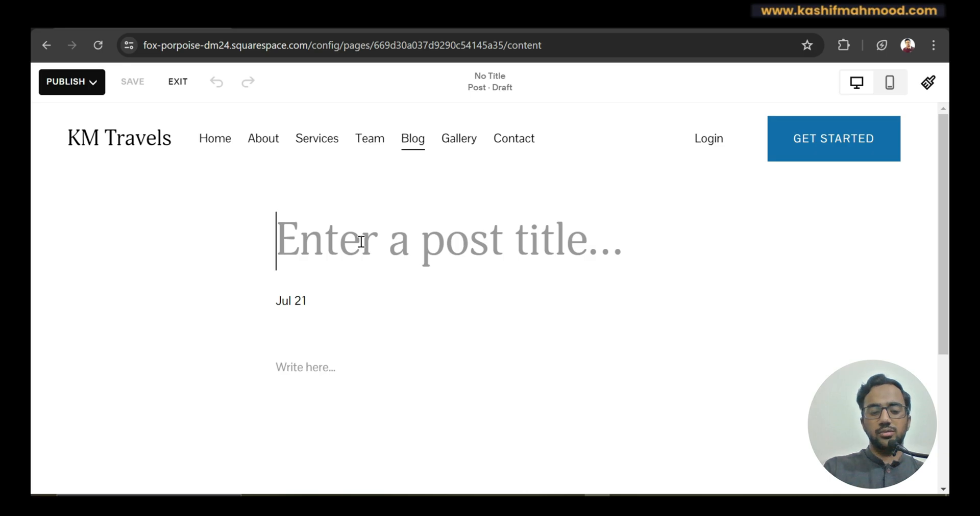
{"action": "type", "text": "H"}
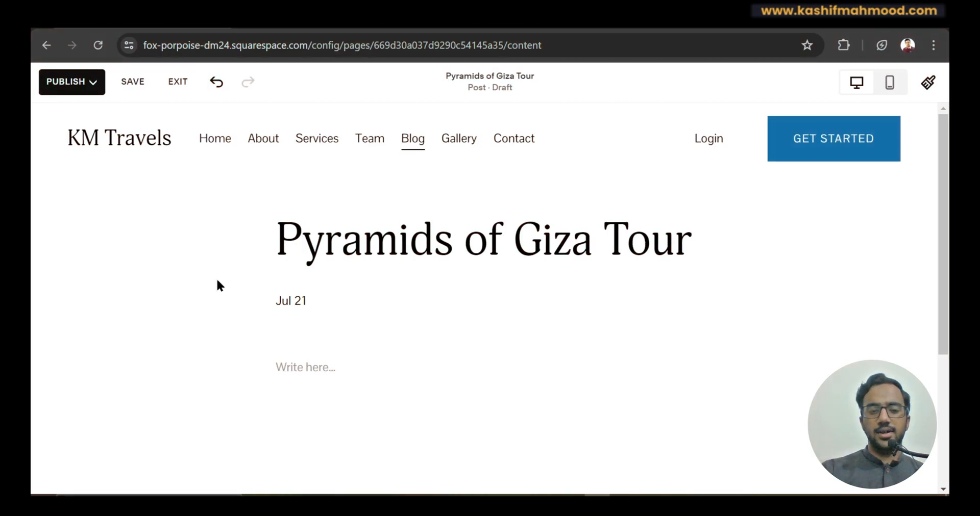
{"action": "left_click", "coordinate": [215, 279]}
{"action": "left_click", "coordinate": [170, 300]}
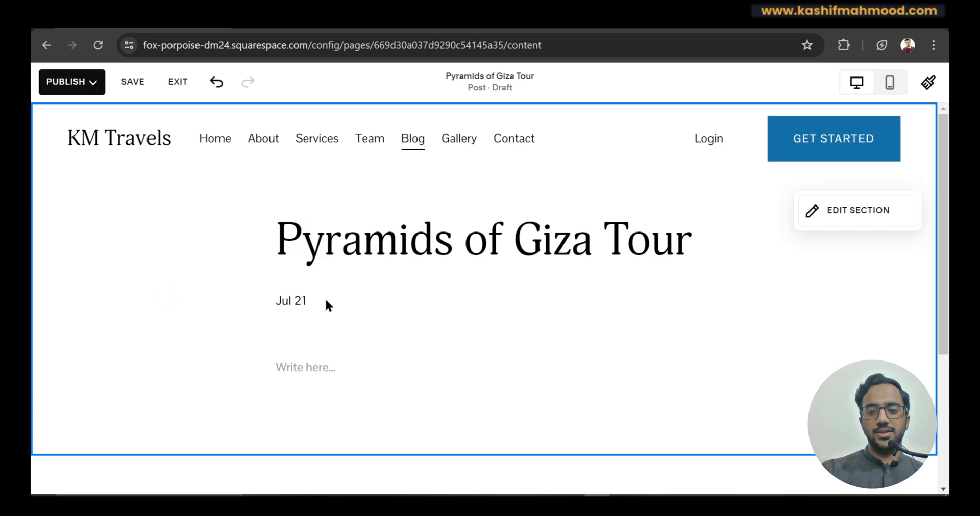
Step: Select the whole post title "Pyramids of Giza Tour" for reuse in a writing prompt
{"action": "left_click", "coordinate": [332, 368]}
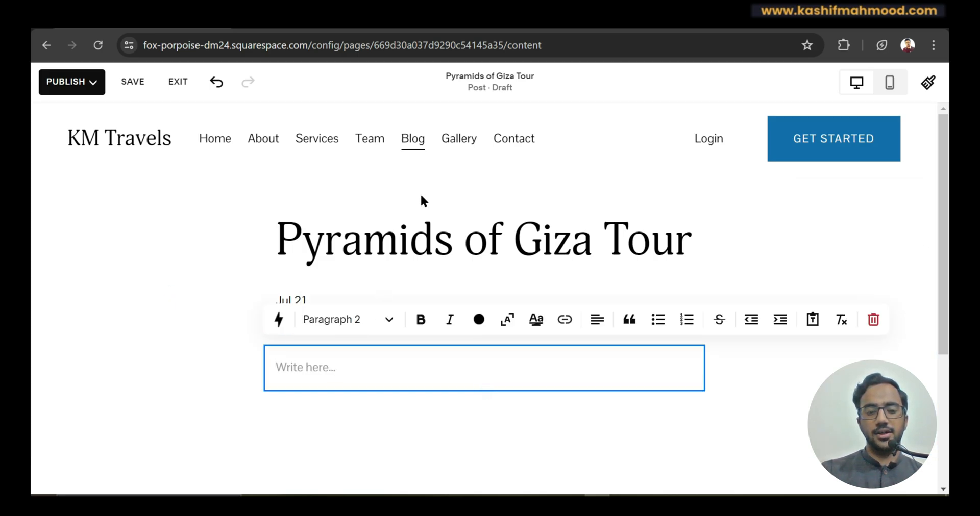
{"action": "double_click", "coordinate": [417, 215]}
{"action": "left_click_drag", "start_coordinate": [416, 216], "coordinate": [568, 298]}
{"action": "left_click", "coordinate": [179, 275]}
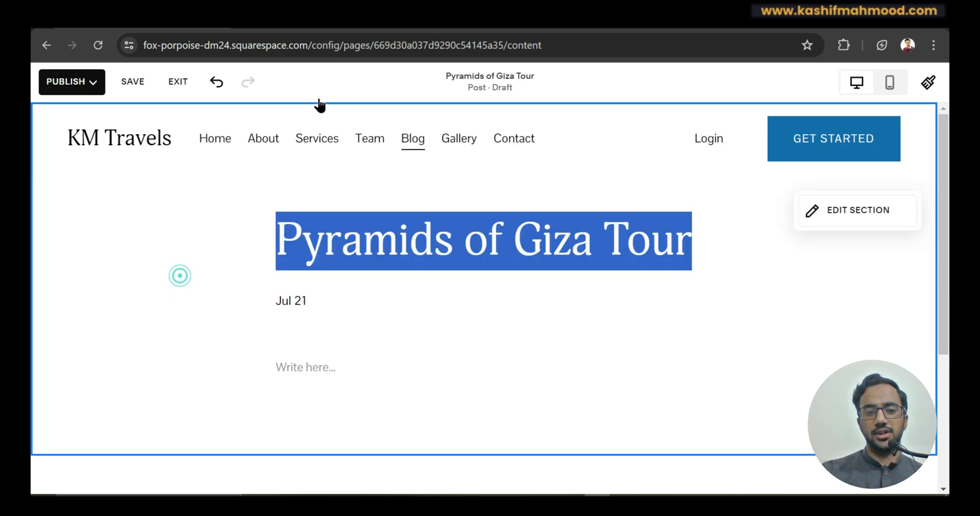
Step: Switch to Gemini in a new browser tab
{"action": "key", "text": "ctrl+t"}
{"action": "type", "text": "gemini"}
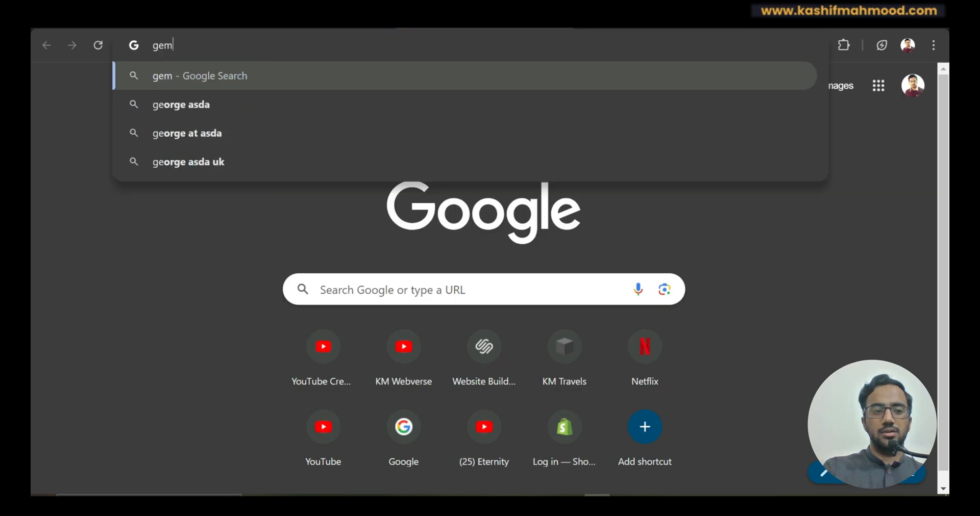
{"action": "key", "text": "Down"}
{"action": "key", "text": "Down"}
{"action": "key", "text": "Down"}
{"action": "key", "text": "Down"}
{"action": "key", "text": "Down"}
{"action": "key", "text": "Down"}
{"action": "key", "text": "Down"}
{"action": "key", "text": "Return"}
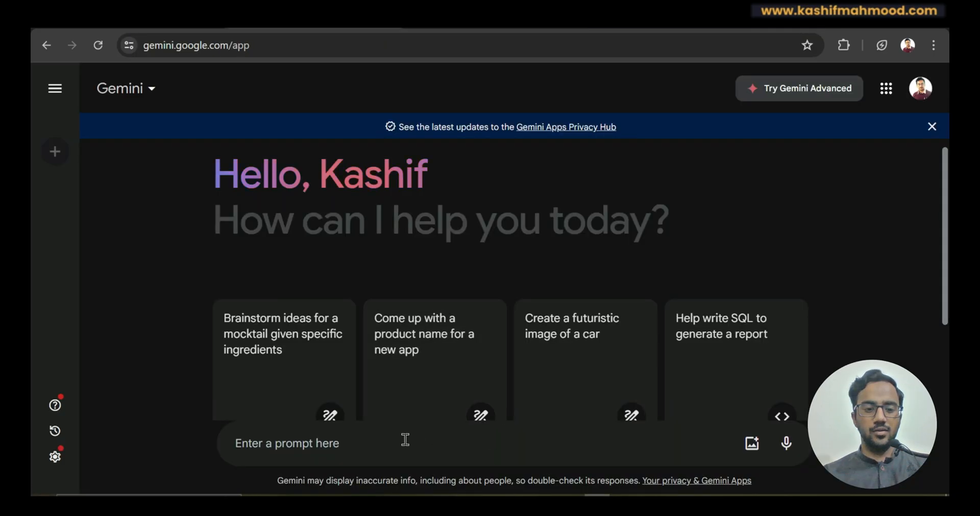
Step: Submit the prompt "write a demo blog post on Pyramids of Giza Tour"
{"action": "left_click", "coordinate": [372, 441]}
{"action": "type", "text": "write a demo blog post on Pyramids of Giza Tour"}
{"action": "key", "text": "Return"}
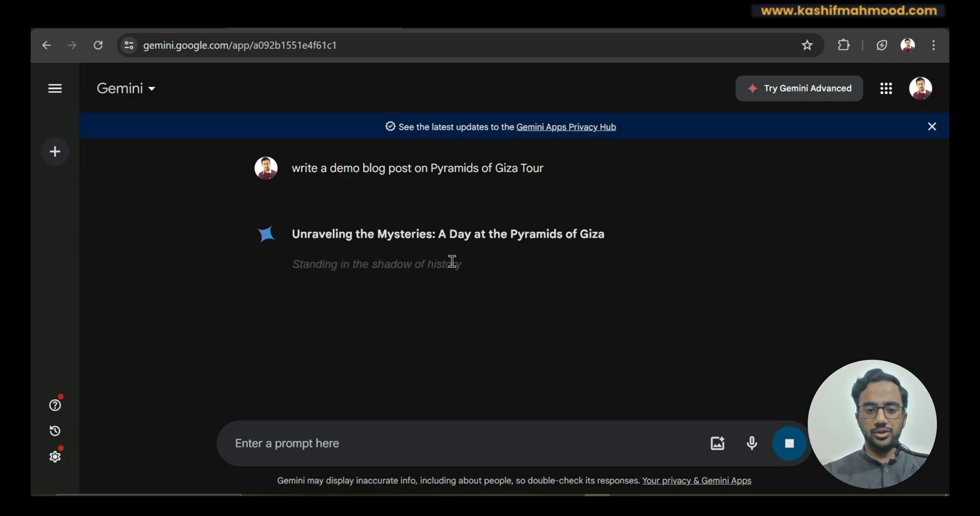
Step: Copy the generated article's body text through the closing line "leave an indelible mark on your soul", without its headline
{"action": "left_click_drag", "start_coordinate": [289, 265], "coordinate": [680, 427]}
{"action": "left_click", "coordinate": [681, 188]}
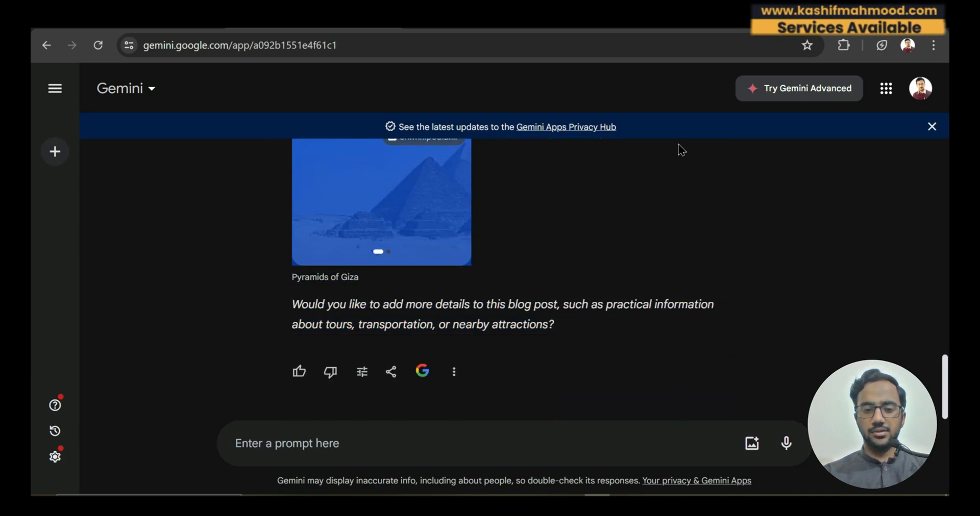
{"action": "scroll", "coordinate": [681, 195], "scroll_direction": "up", "scroll_amount": 7}
{"action": "left_click_drag", "start_coordinate": [681, 195], "coordinate": [725, 360]}
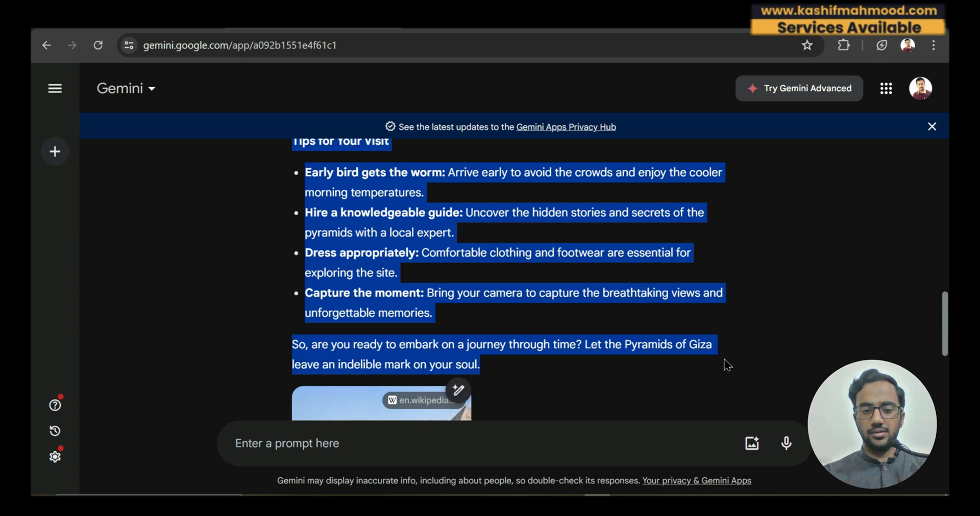
{"action": "key", "text": "ctrl+c"}
Step: Return to the Squarespace post editor and paste the copied article into the empty body text block
{"action": "key", "text": "ctrl+Tab"}
{"action": "left_click", "coordinate": [329, 365]}
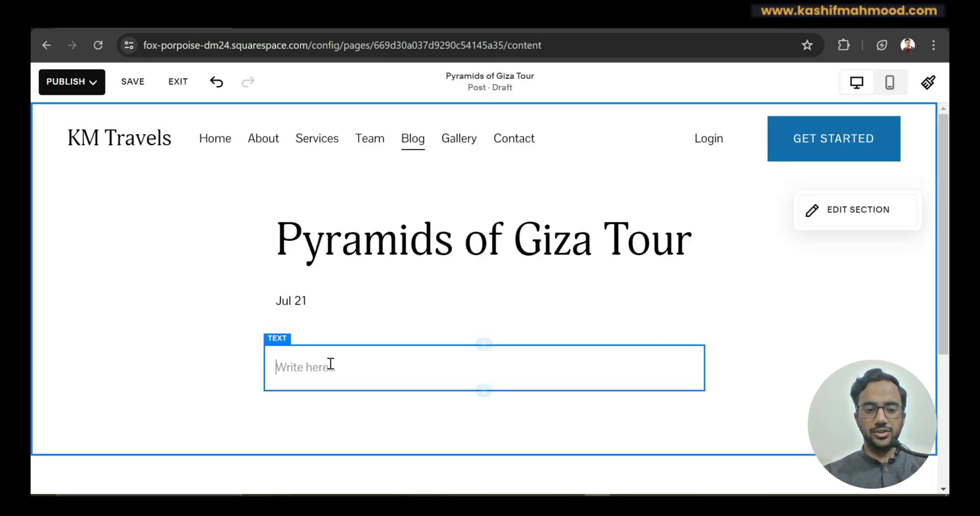
{"action": "key", "text": "ctrl+v"}
{"action": "scroll", "coordinate": [772, 230], "scroll_direction": "up", "scroll_amount": 20}
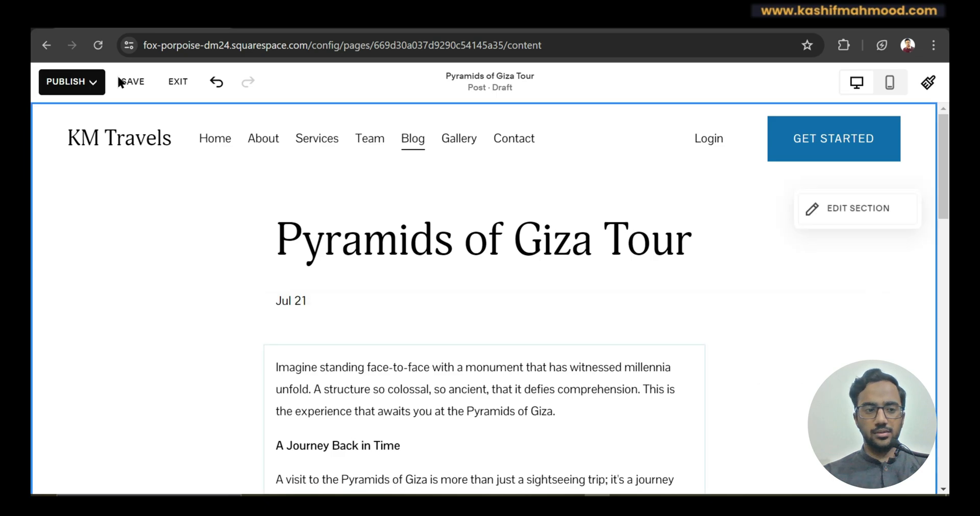
Step: Publish the "Pyramids of Giza Tour" post and close the sharing dialog
{"action": "left_click", "coordinate": [55, 82]}
{"action": "left_click", "coordinate": [78, 112]}
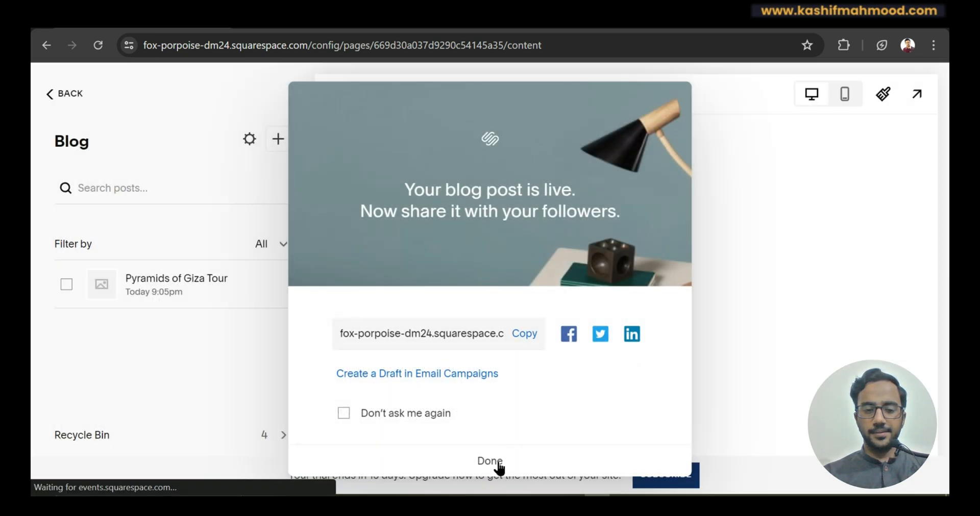
{"action": "left_click", "coordinate": [499, 462]}
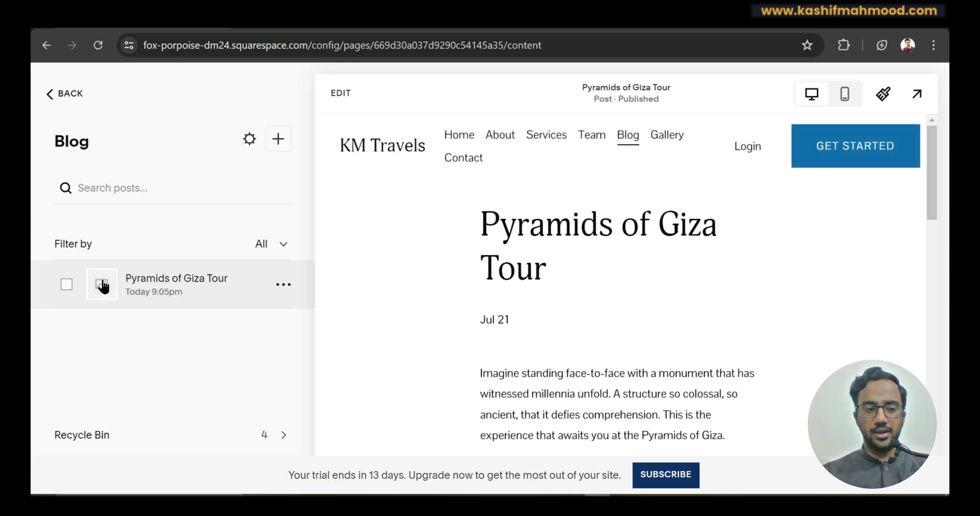
Step: Open the settings of the "Pyramids of Giza Tour" post, switch to Gemini and open the source page of the article's pyramids image
{"action": "left_click", "coordinate": [283, 284]}
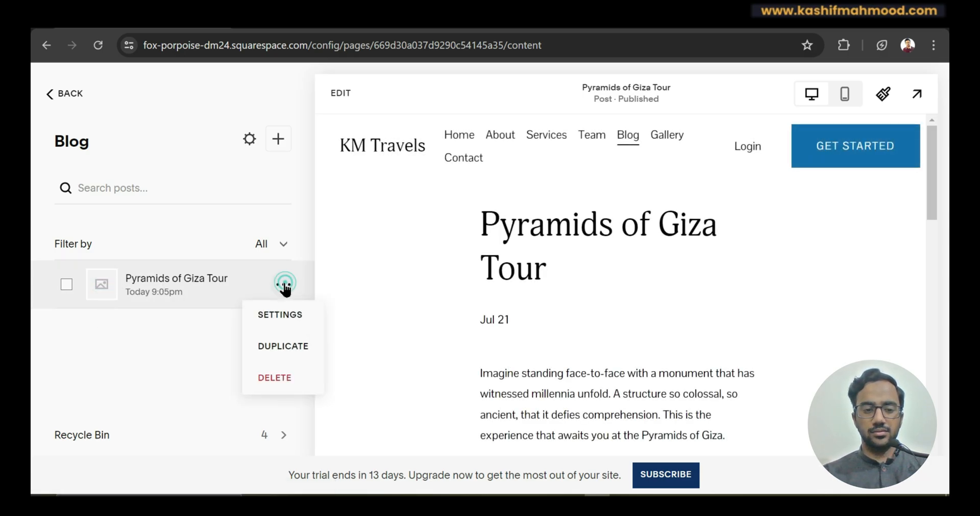
{"action": "left_click", "coordinate": [287, 313]}
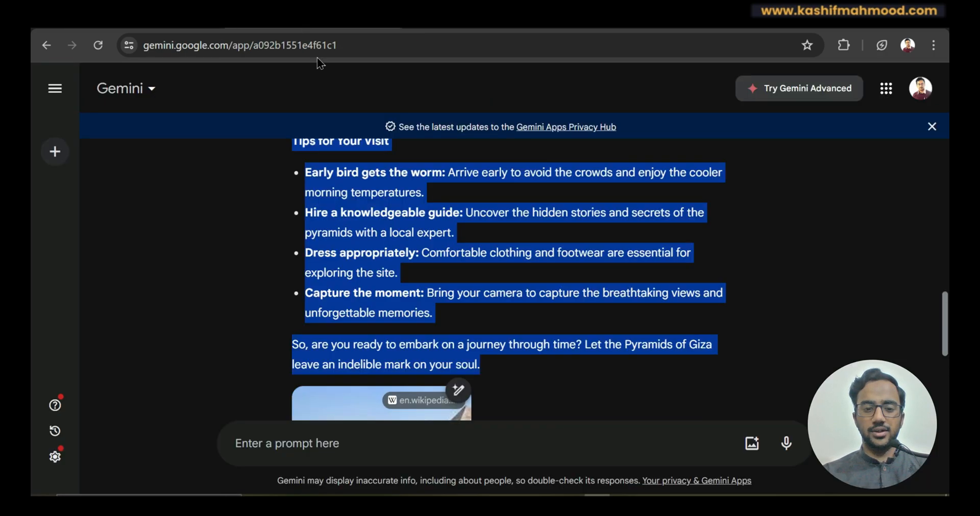
{"action": "scroll", "coordinate": [449, 244], "scroll_direction": "down", "scroll_amount": 5}
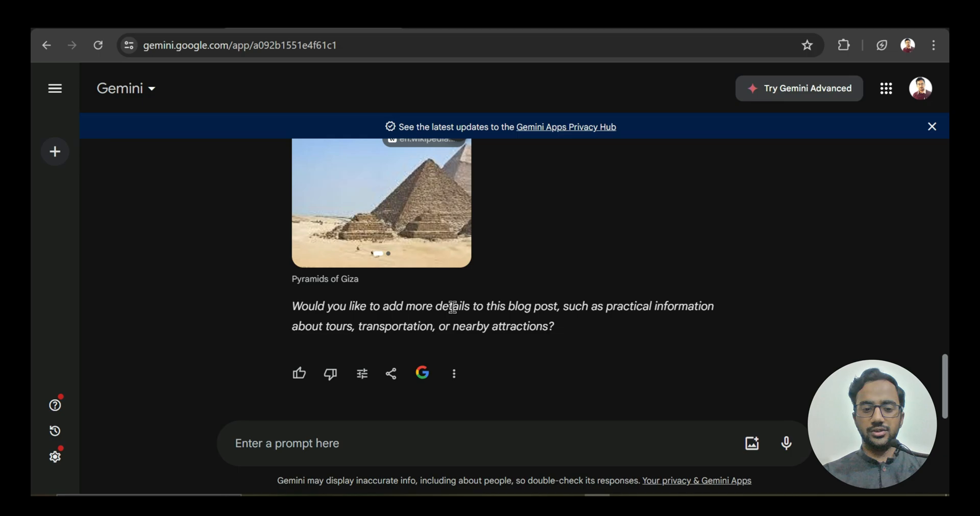
{"action": "left_click", "coordinate": [376, 244]}
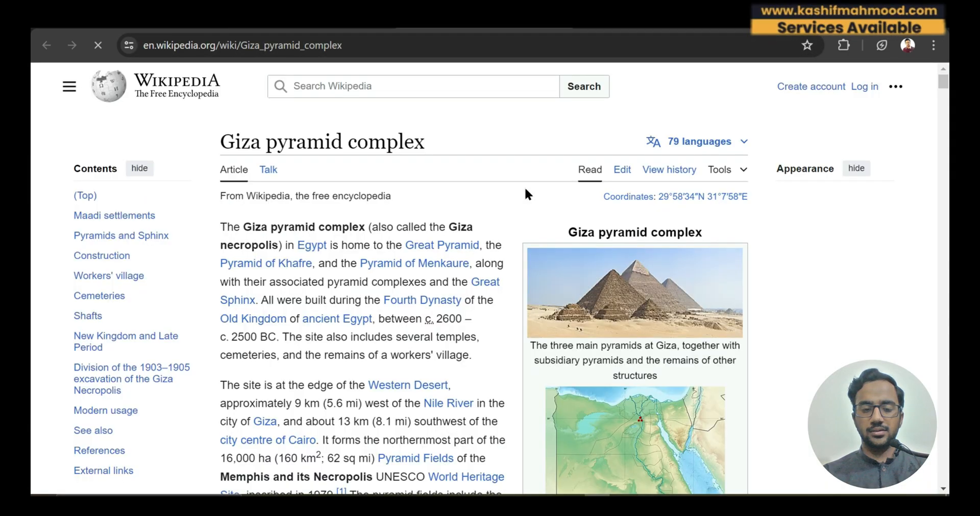
Step: Open the Wikipedia article's main pyramids photo on its own and save it as 450px-Pyramids_of_the_Giza_Necropolis.jpg
{"action": "right_click", "coordinate": [617, 289]}
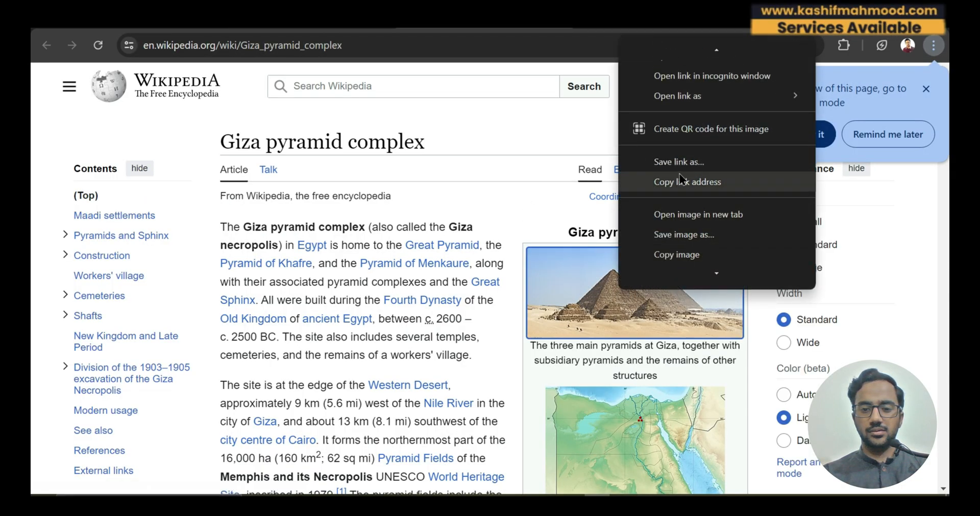
{"action": "left_click", "coordinate": [688, 207]}
{"action": "left_click", "coordinate": [544, 31]}
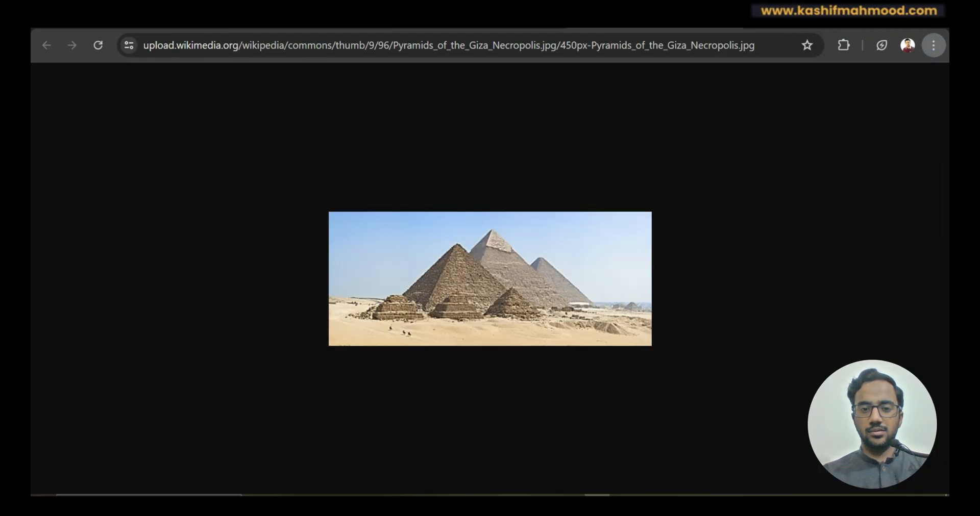
{"action": "right_click", "coordinate": [482, 259]}
{"action": "left_click", "coordinate": [526, 296]}
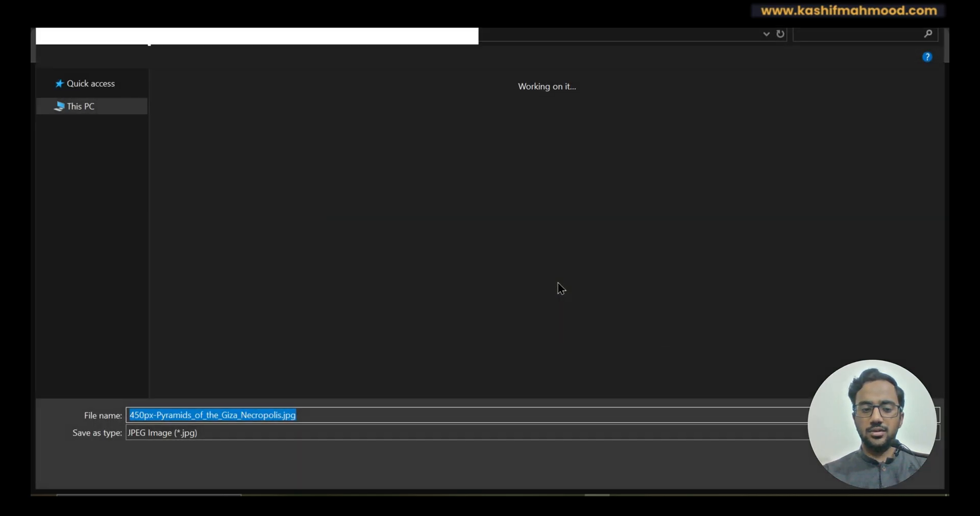
{"action": "key", "text": "Return"}
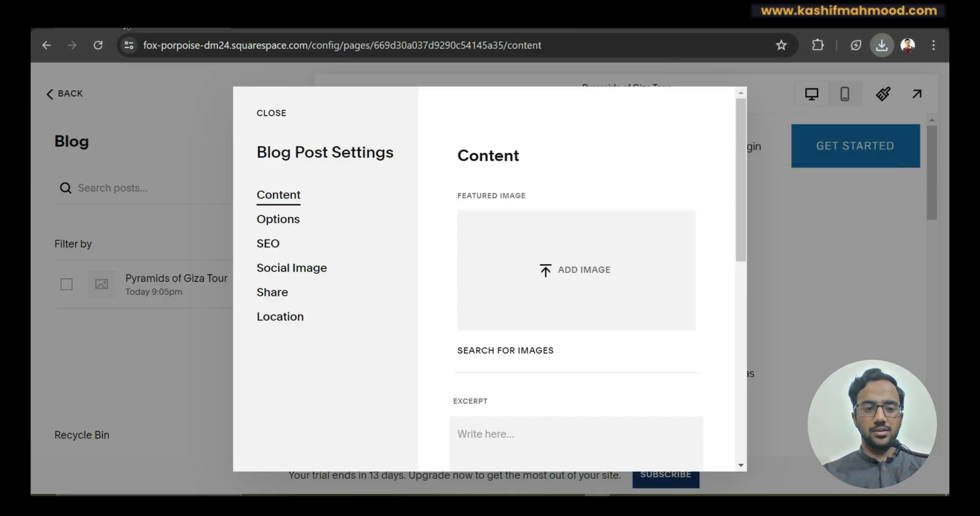
Step: Return to the Squarespace post settings and add the downloaded pyramids photo as the featured image
{"action": "left_click", "coordinate": [881, 45]}
{"action": "left_click_drag", "start_coordinate": [735, 118], "coordinate": [536, 271]}
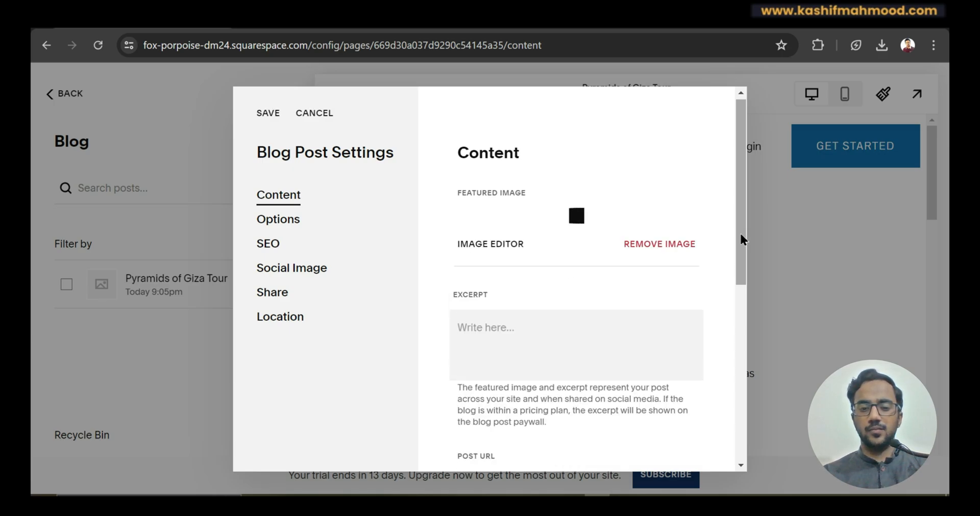
{"action": "scroll", "coordinate": [738, 256], "scroll_direction": "down", "scroll_amount": 5}
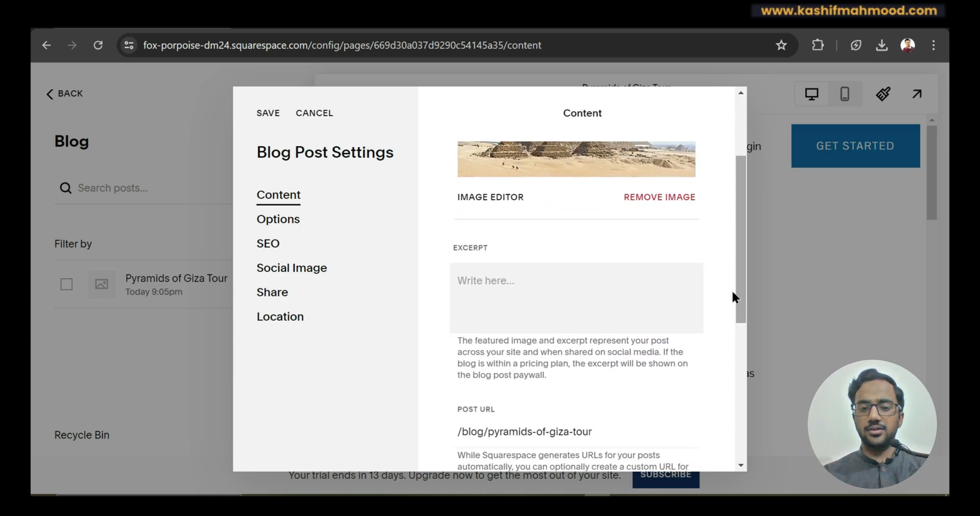
Step: Examine the post URL slug and compare it with the search phrase in the Google results for the tour
{"action": "left_click", "coordinate": [637, 310]}
{"action": "left_click_drag", "start_coordinate": [611, 310], "coordinate": [507, 310]}
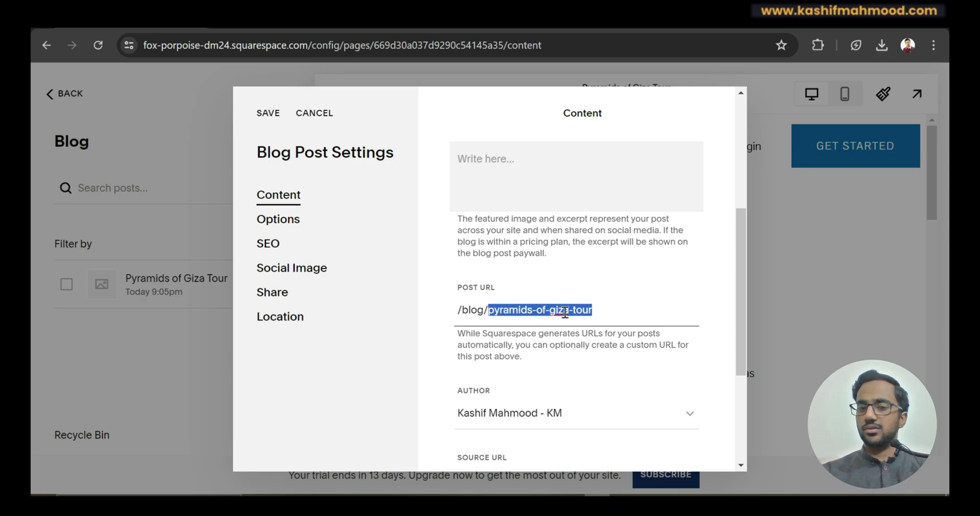
{"action": "left_click", "coordinate": [696, 23]}
{"action": "left_click_drag", "start_coordinate": [343, 108], "coordinate": [204, 108]}
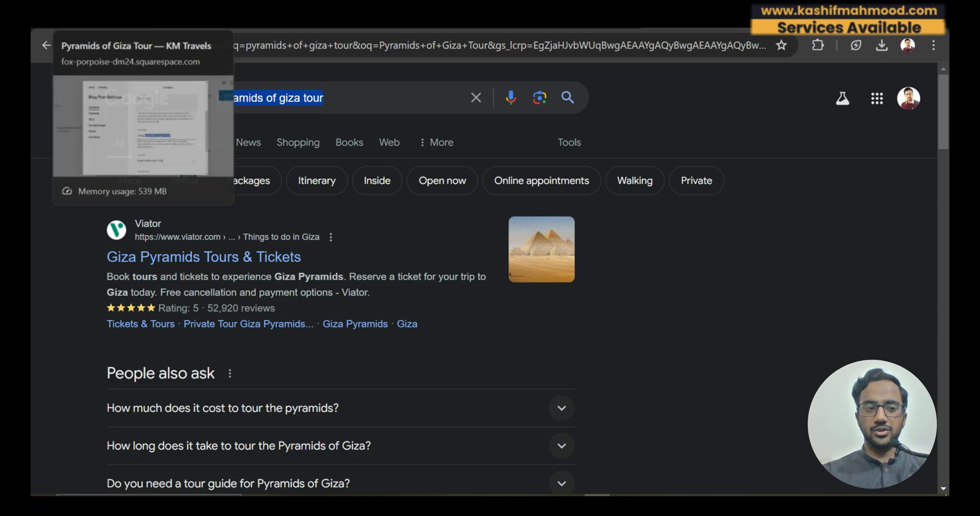
{"action": "left_click", "coordinate": [97, 21]}
{"action": "left_click", "coordinate": [600, 315]}
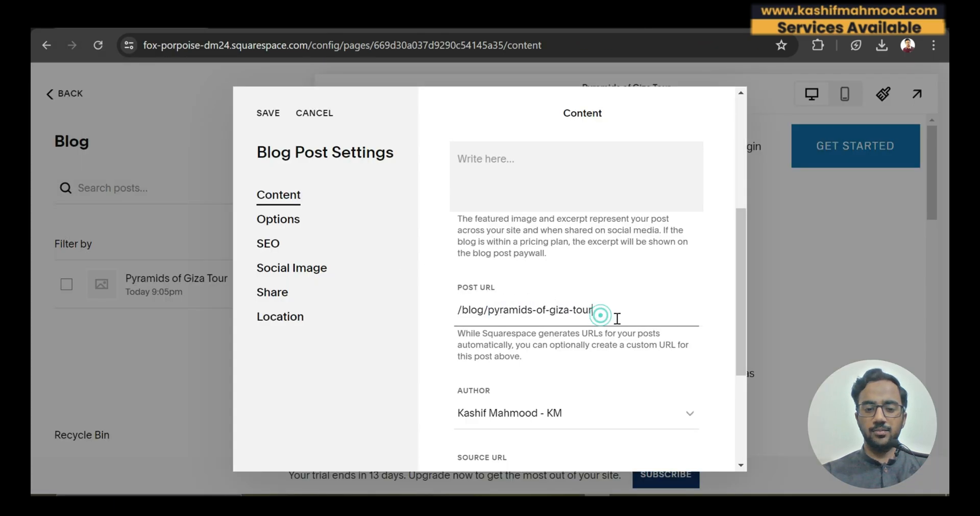
{"action": "scroll", "coordinate": [737, 357], "scroll_direction": "down", "scroll_amount": 3}
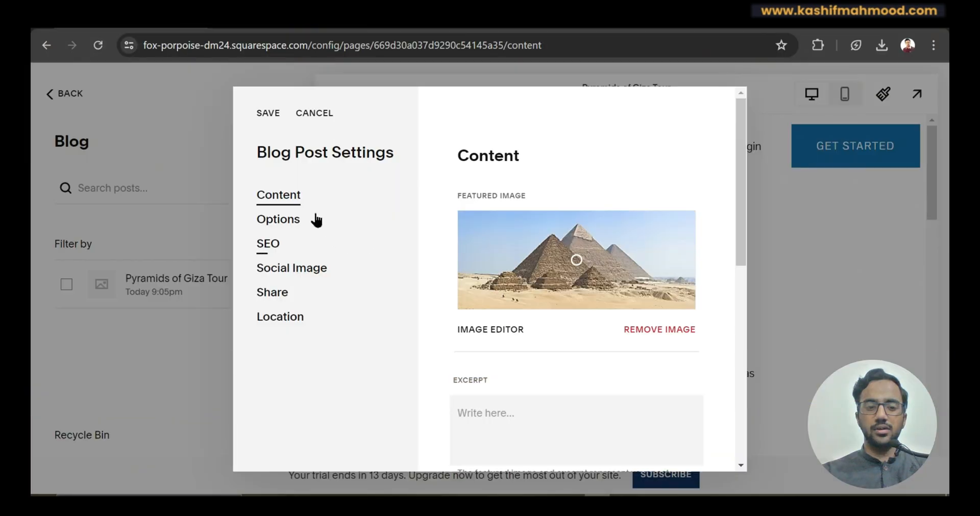
Step: Examine the post's options, trying out the categories entry and the Comments and Featured Post switches
{"action": "left_click", "coordinate": [278, 223]}
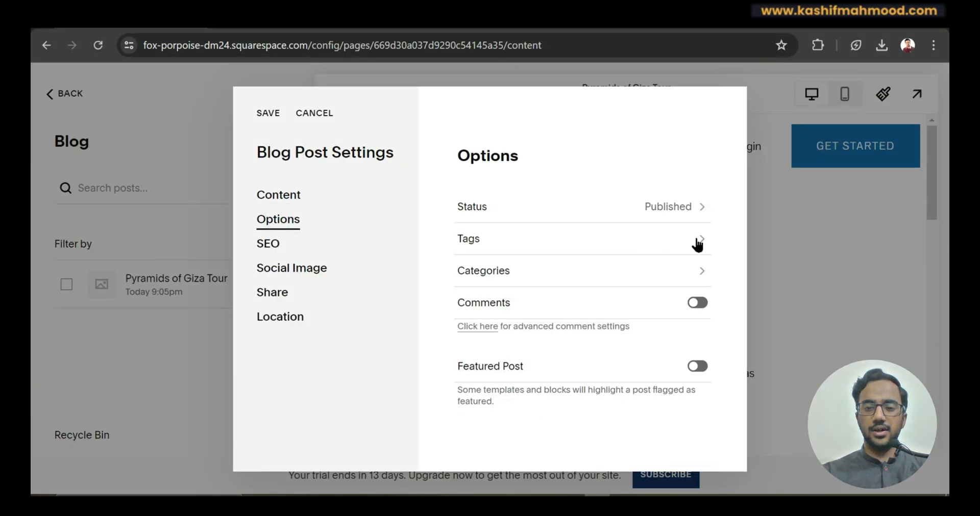
{"action": "left_click", "coordinate": [509, 276]}
{"action": "left_click", "coordinate": [545, 167]}
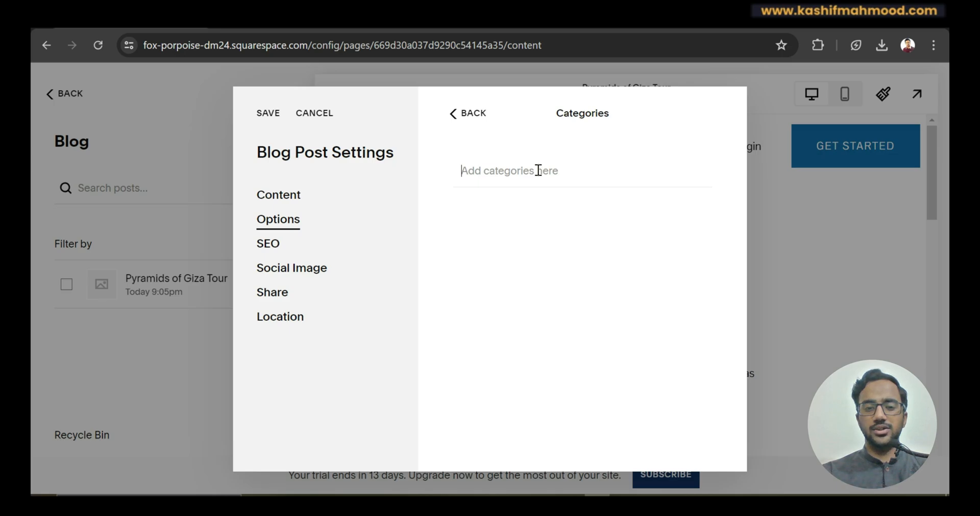
{"action": "left_click", "coordinate": [468, 112]}
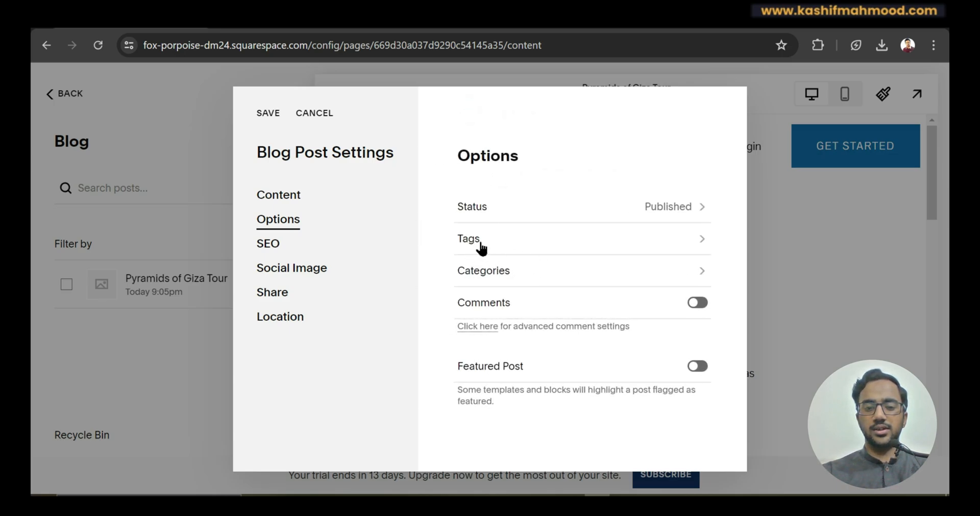
{"action": "left_click", "coordinate": [695, 304]}
{"action": "left_click", "coordinate": [695, 304]}
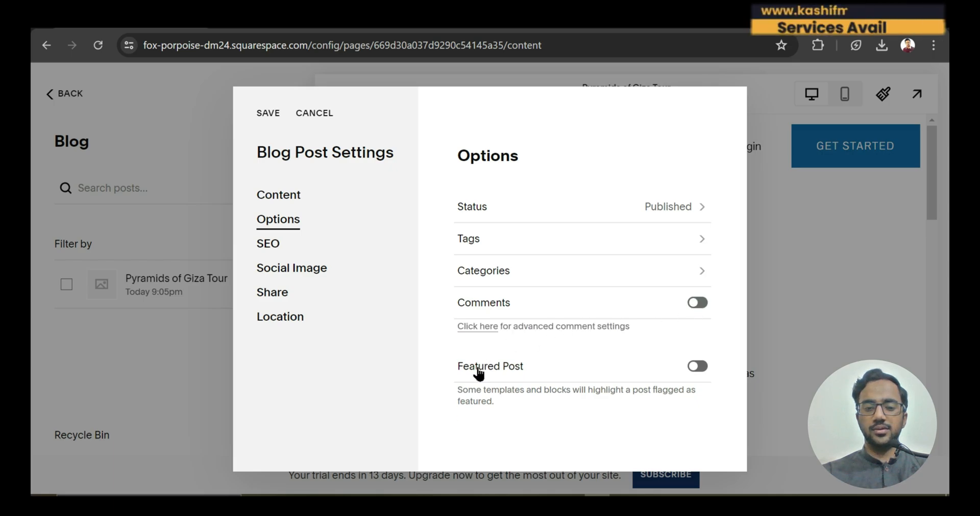
{"action": "left_click", "coordinate": [695, 366]}
{"action": "left_click", "coordinate": [695, 367]}
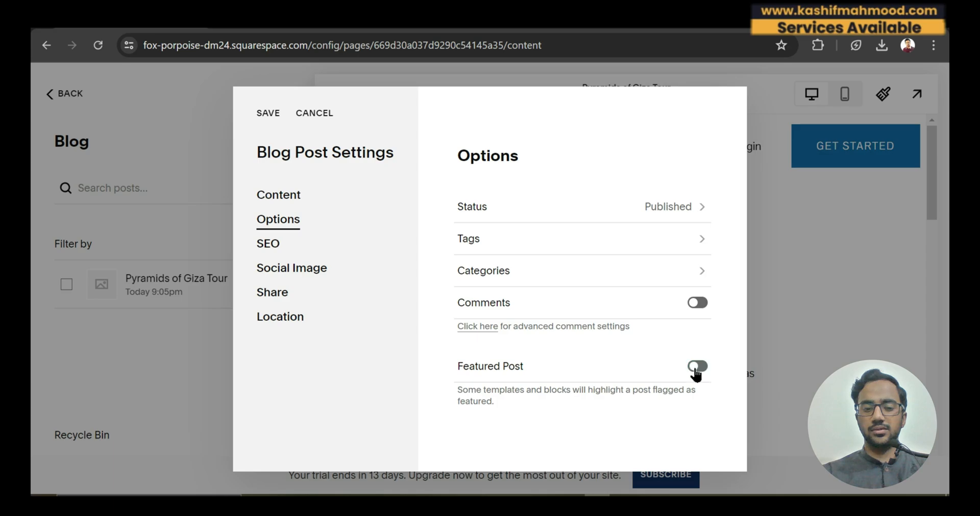
Step: Set the post's SEO title to "Pyramids of Giza Tour"
{"action": "left_click", "coordinate": [283, 249]}
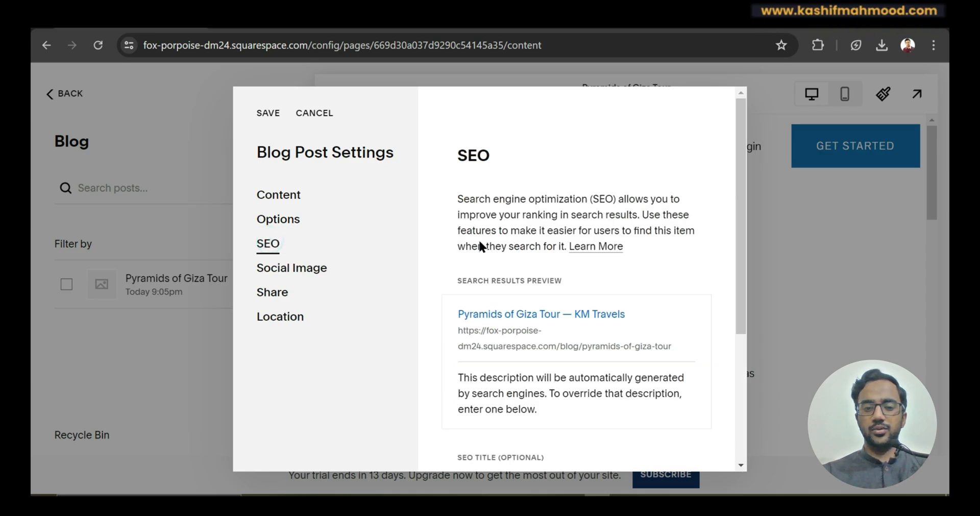
{"action": "left_click_drag", "start_coordinate": [736, 280], "coordinate": [740, 359]}
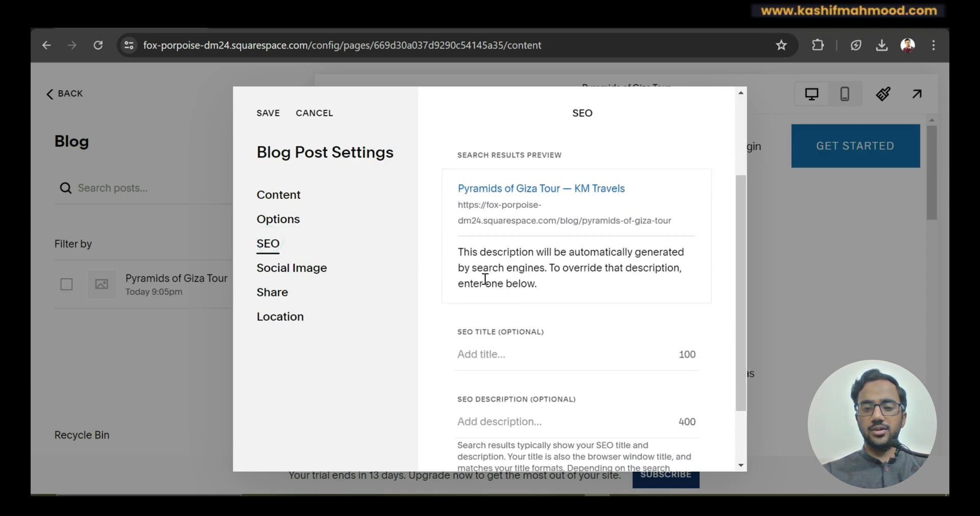
{"action": "left_click_drag", "start_coordinate": [459, 250], "coordinate": [598, 296]}
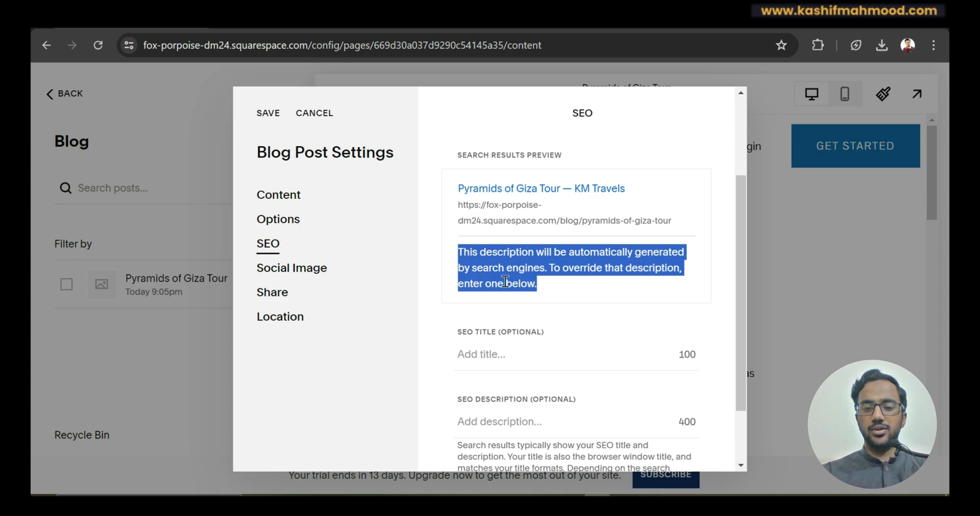
{"action": "left_click_drag", "start_coordinate": [741, 322], "coordinate": [741, 356]}
{"action": "left_click_drag", "start_coordinate": [457, 344], "coordinate": [557, 344]}
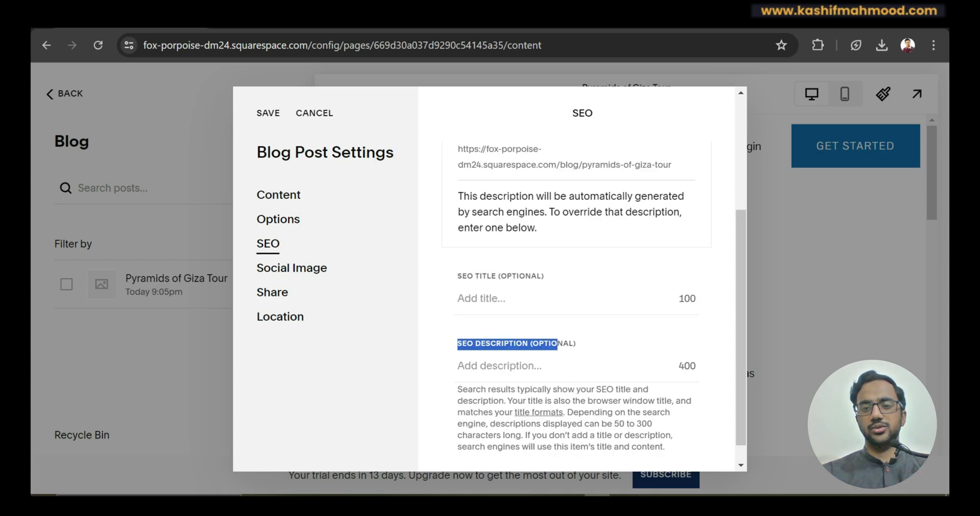
{"action": "key", "text": "ctrl+Tab"}
{"action": "key", "text": "ctrl+shift+Tab"}
{"action": "left_click", "coordinate": [512, 298]}
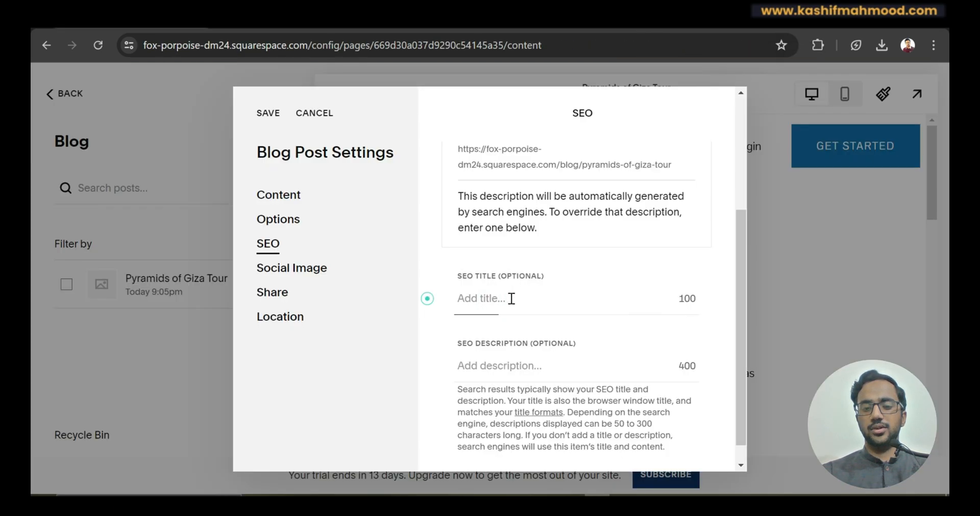
{"action": "type", "text": "Pyramids of Giza Tour"}
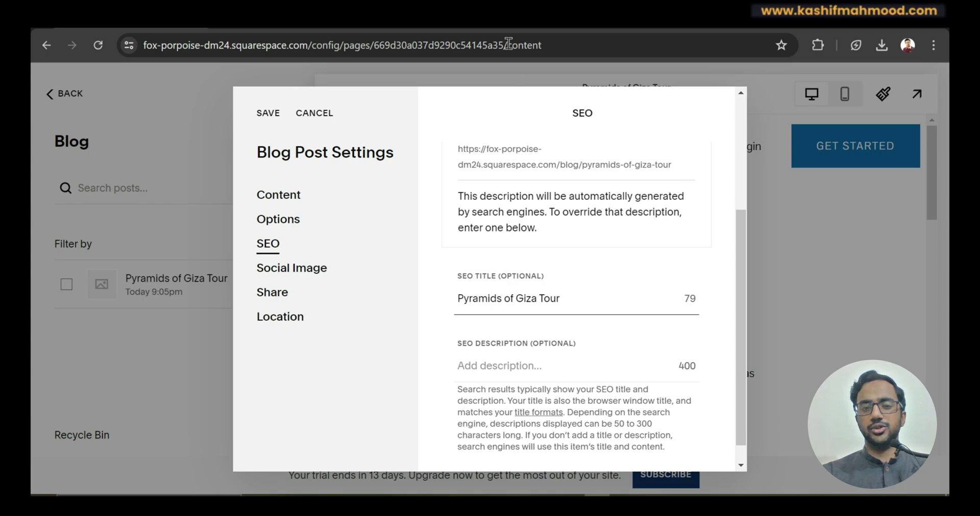
Step: Switch to Gemini and copy the article's opening paragraph, from "Imagine standing face-to-face" to "at the Pyramids of Giza."
{"action": "left_click", "coordinate": [259, 28]}
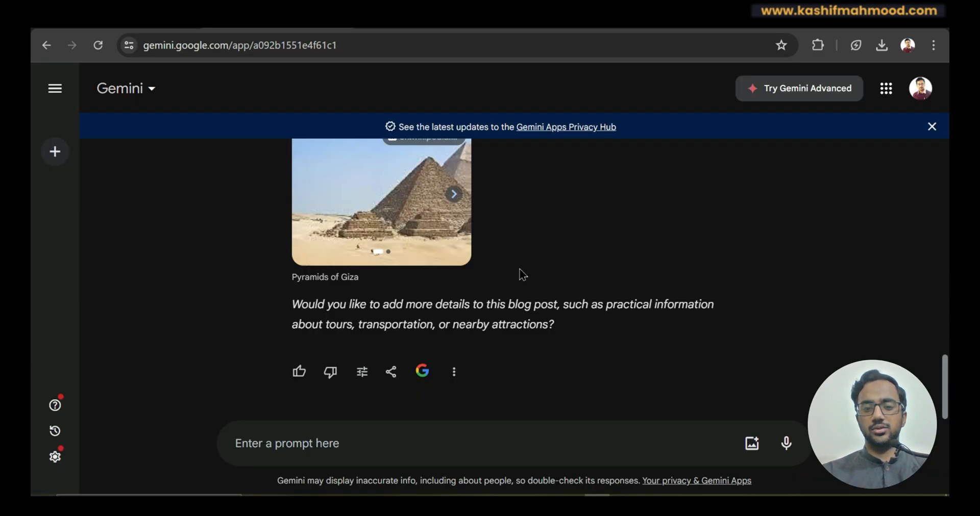
{"action": "scroll", "coordinate": [493, 309], "scroll_direction": "up", "scroll_amount": 15}
{"action": "scroll", "coordinate": [489, 301], "scroll_direction": "down", "scroll_amount": 3}
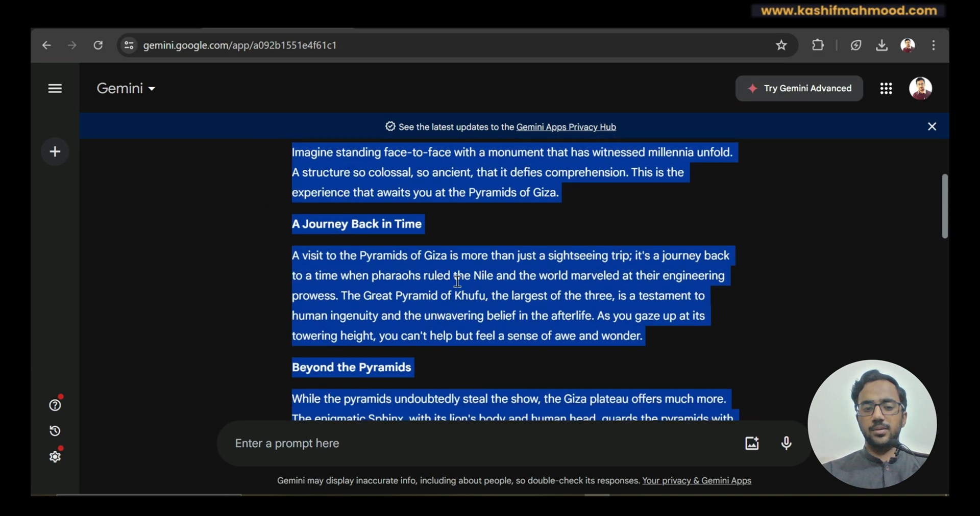
{"action": "left_click", "coordinate": [372, 230]}
{"action": "scroll", "coordinate": [512, 265], "scroll_direction": "up", "scroll_amount": 1}
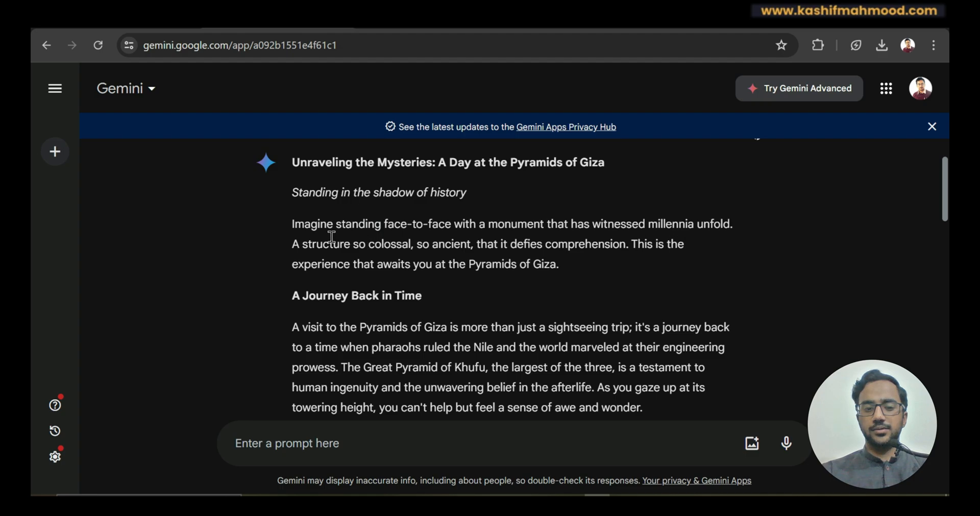
{"action": "left_click_drag", "start_coordinate": [292, 225], "coordinate": [582, 268]}
{"action": "key", "text": "ctrl+c"}
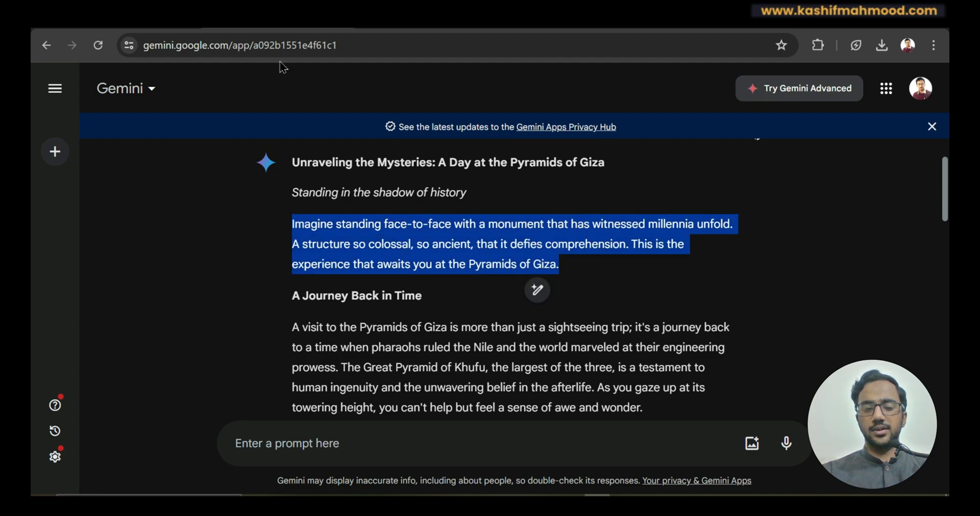
Step: Return to the Squarespace SEO settings and paste the copied paragraph as the post's SEO description
{"action": "left_click", "coordinate": [260, 29]}
{"action": "left_click", "coordinate": [499, 367]}
{"action": "key", "text": "ctrl+v"}
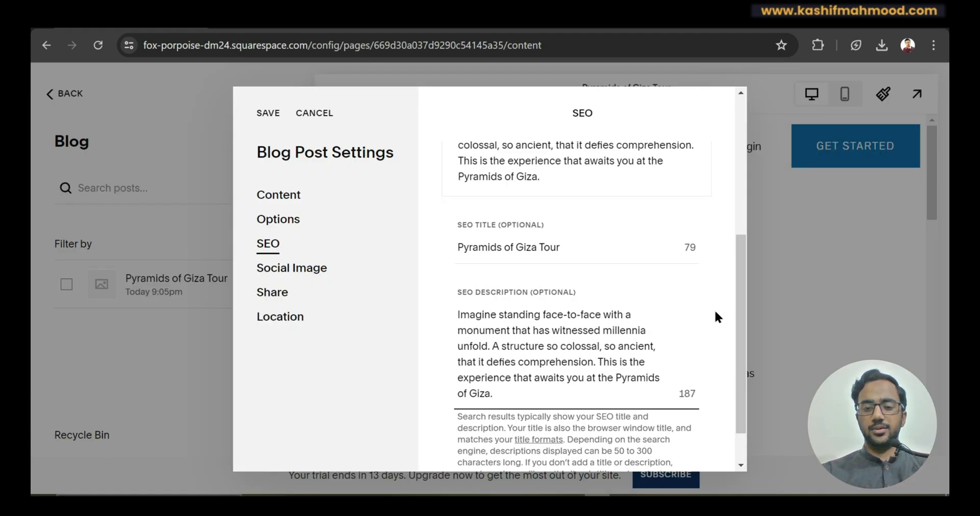
{"action": "left_click_drag", "start_coordinate": [740, 350], "coordinate": [744, 407]}
{"action": "left_click", "coordinate": [269, 244]}
Step: Examine the post's social image, share and location settings, including the address fields
{"action": "left_click", "coordinate": [282, 277]}
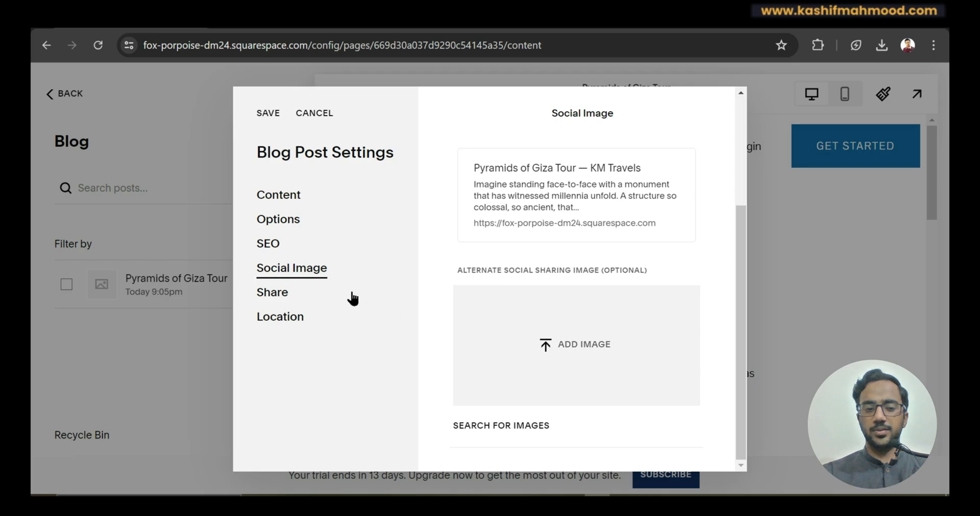
{"action": "left_click", "coordinate": [278, 301]}
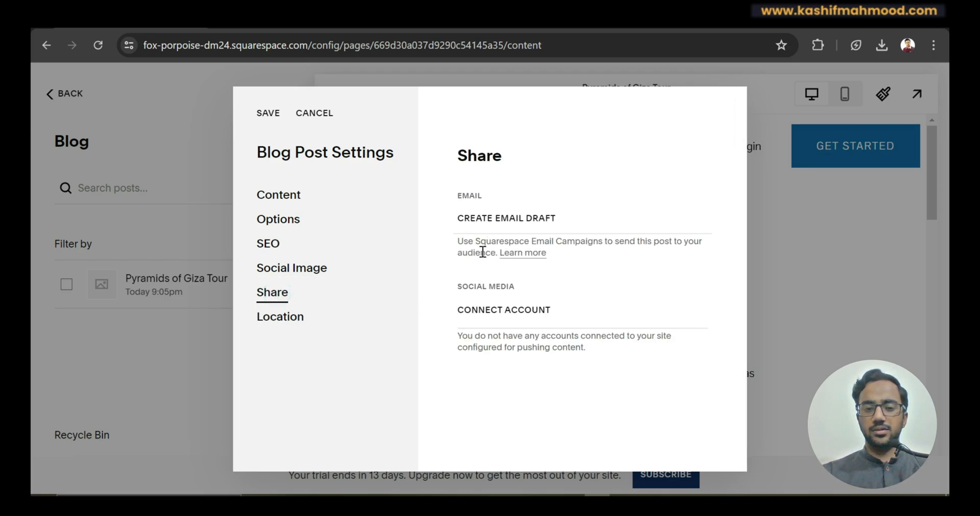
{"action": "left_click", "coordinate": [285, 319]}
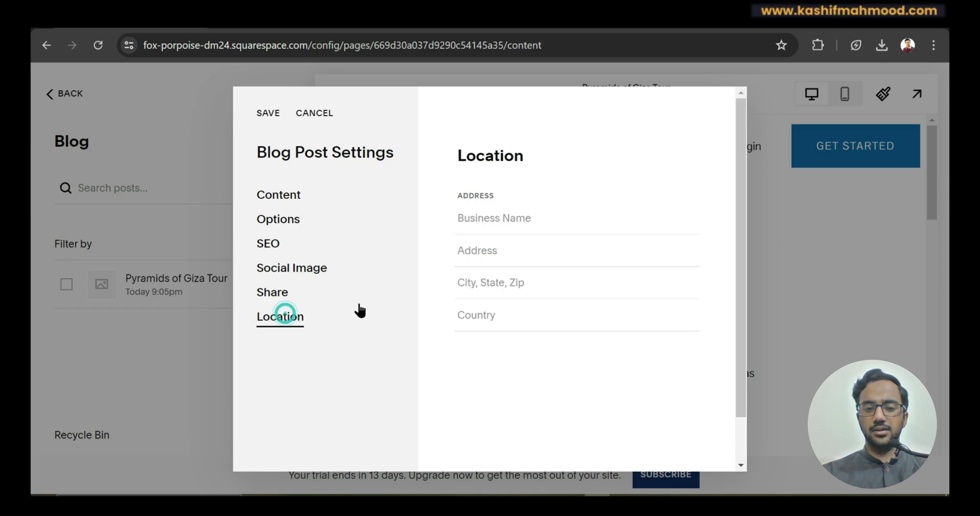
{"action": "left_click", "coordinate": [495, 221]}
{"action": "left_click", "coordinate": [495, 250]}
{"action": "left_click", "coordinate": [498, 282]}
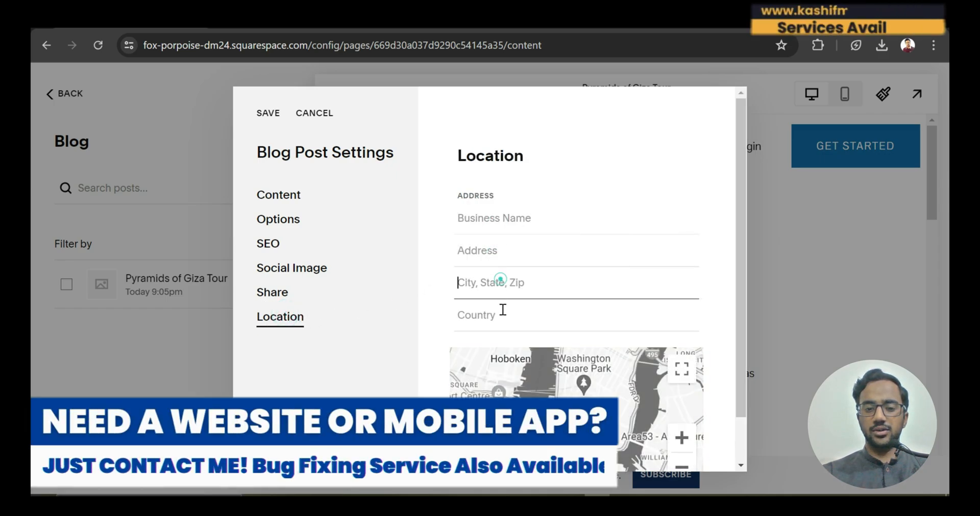
{"action": "left_click", "coordinate": [498, 314]}
{"action": "left_click", "coordinate": [440, 314]}
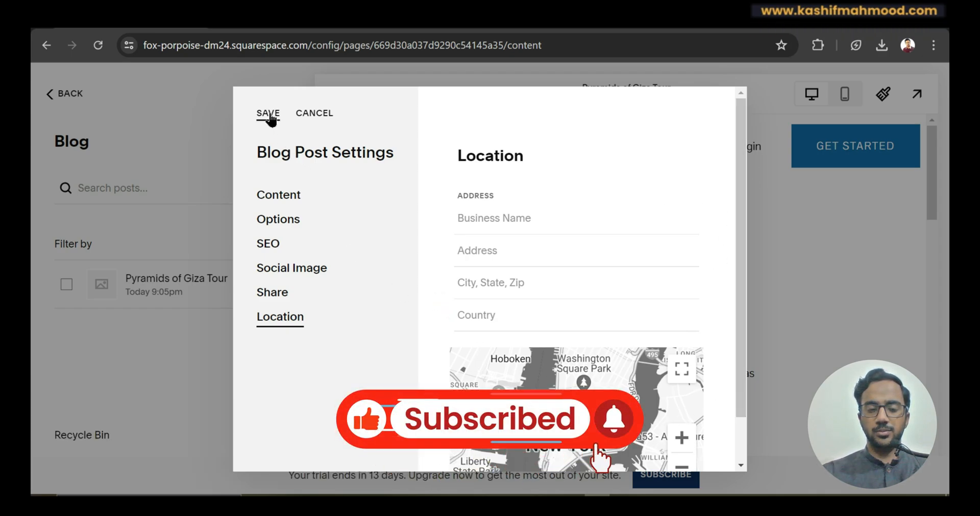
Step: Save the blog post settings, and view the site's Blog page in the full-screen preview
{"action": "left_click", "coordinate": [269, 114]}
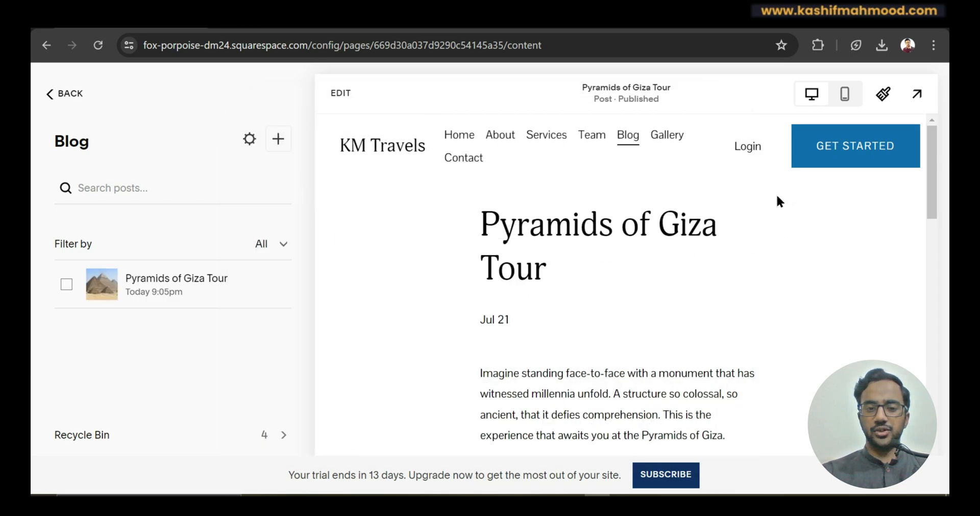
{"action": "left_click", "coordinate": [916, 93]}
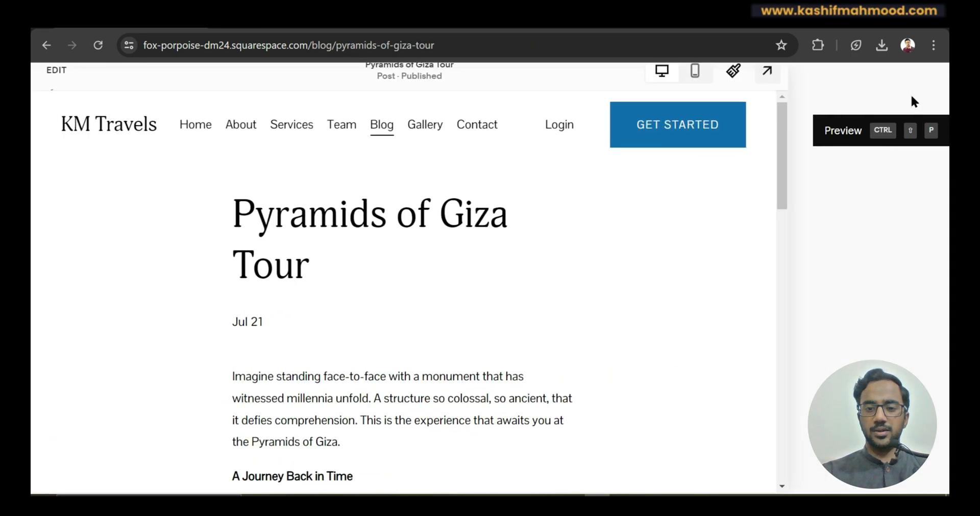
{"action": "left_click", "coordinate": [414, 101]}
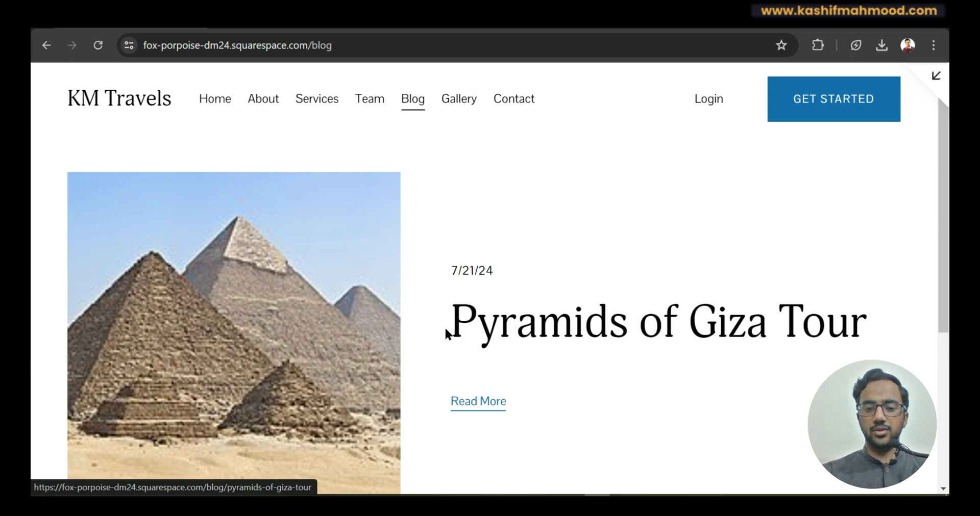
Step: Check the Pyramids of Giza Tour listing on the blog page, and open the full post to review it down to the footer
{"action": "left_click_drag", "start_coordinate": [449, 327], "coordinate": [890, 320]}
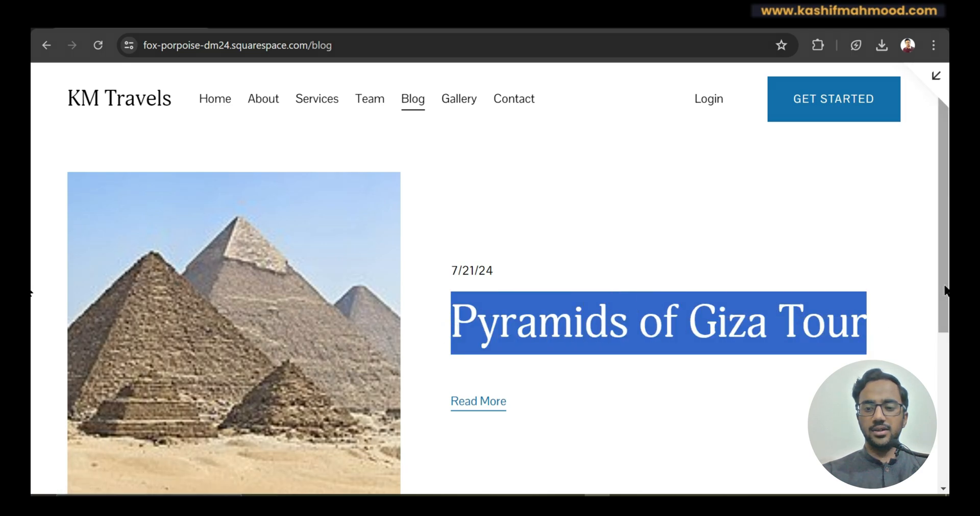
{"action": "scroll", "coordinate": [475, 274], "scroll_direction": "down", "scroll_amount": 2}
{"action": "left_click", "coordinate": [476, 274]}
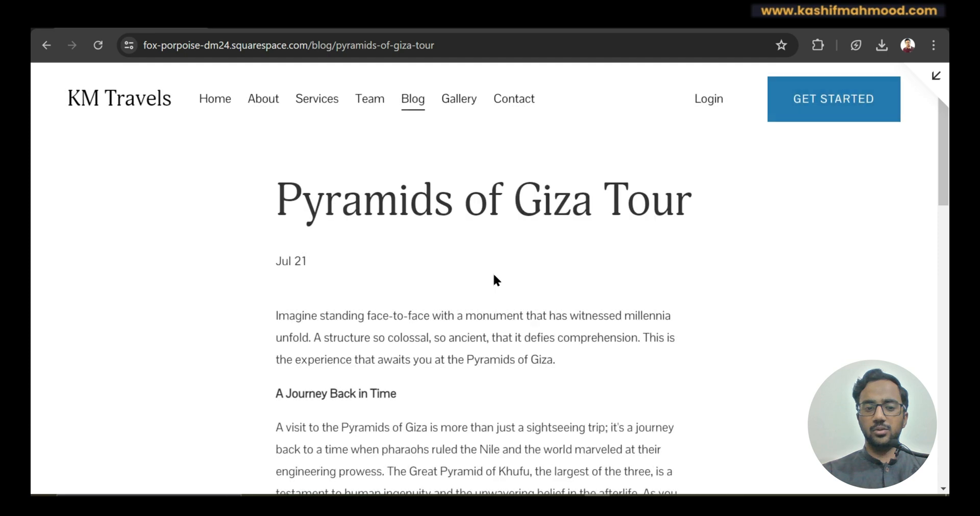
{"action": "left_click_drag", "start_coordinate": [944, 183], "coordinate": [937, 487]}
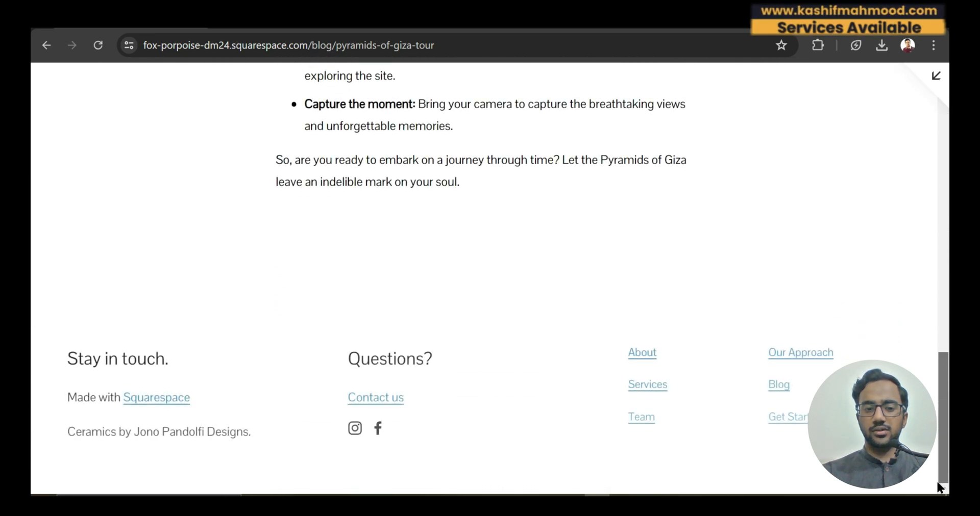